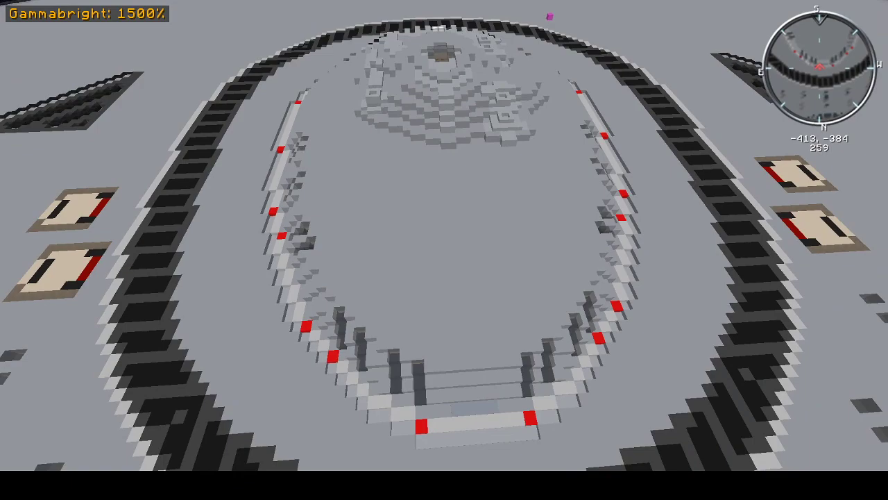
Step: Fly back over the oval dome, then forward toward the landing pad markings
{"action": "key", "text": "s"}
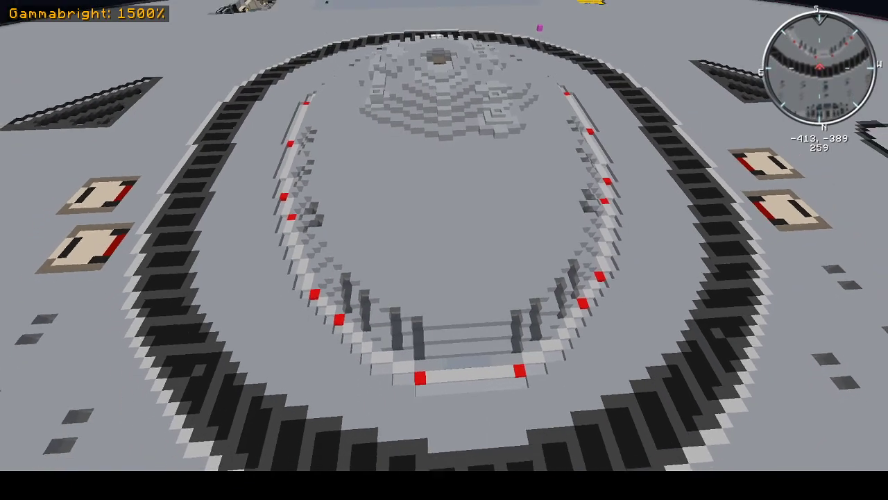
{"action": "key", "text": "s"}
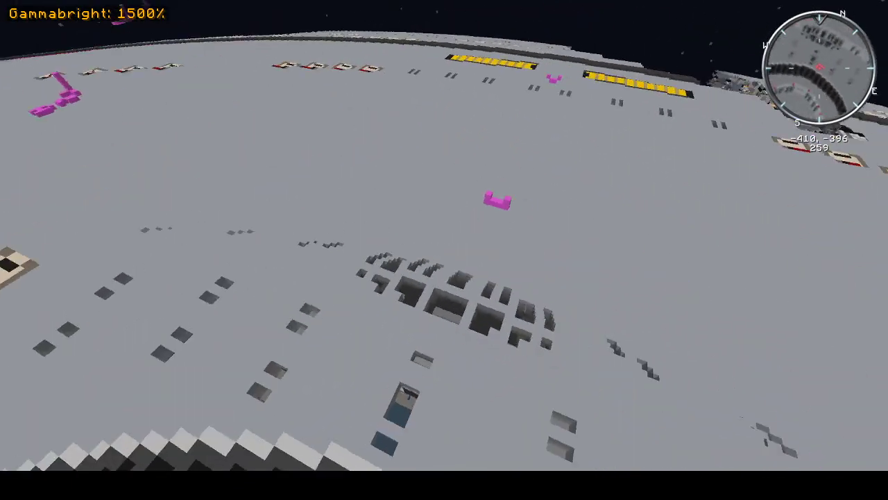
{"action": "key", "text": "s"}
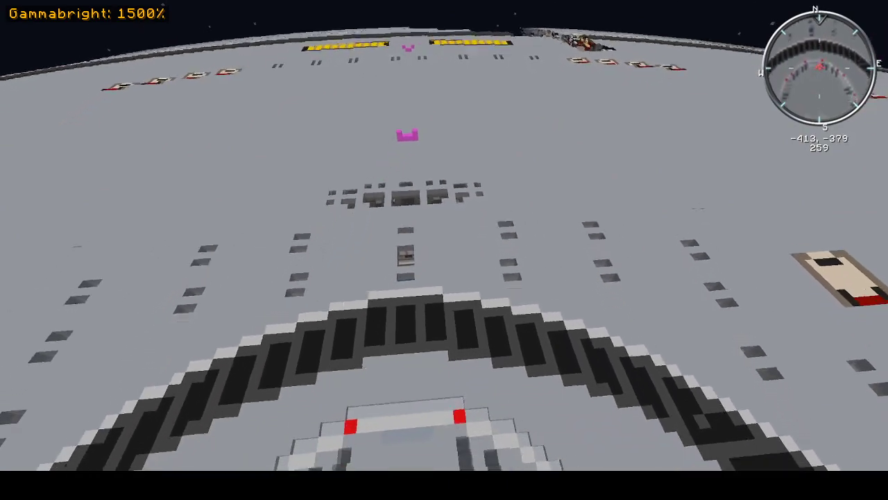
{"action": "key", "text": "w"}
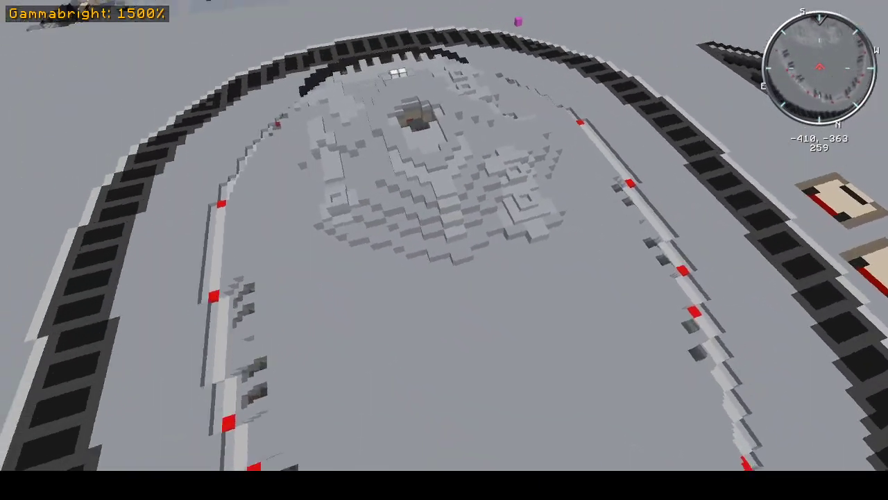
{"action": "key", "text": "w"}
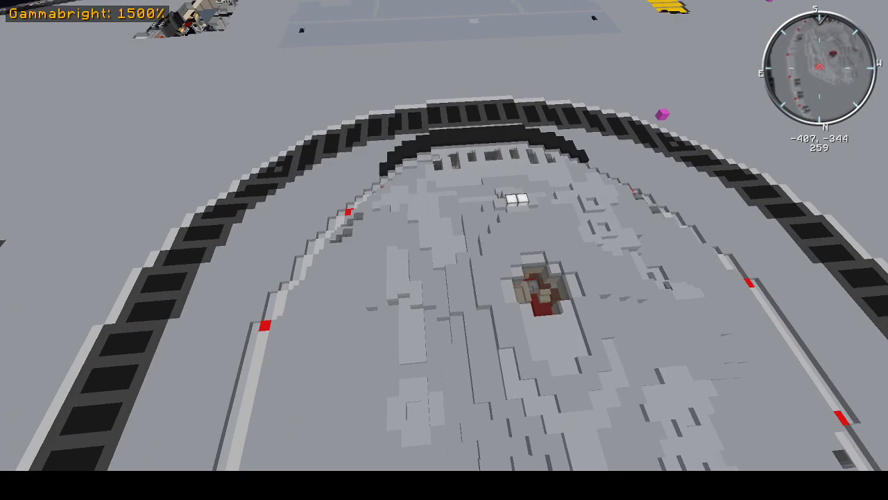
{"action": "key", "text": "w"}
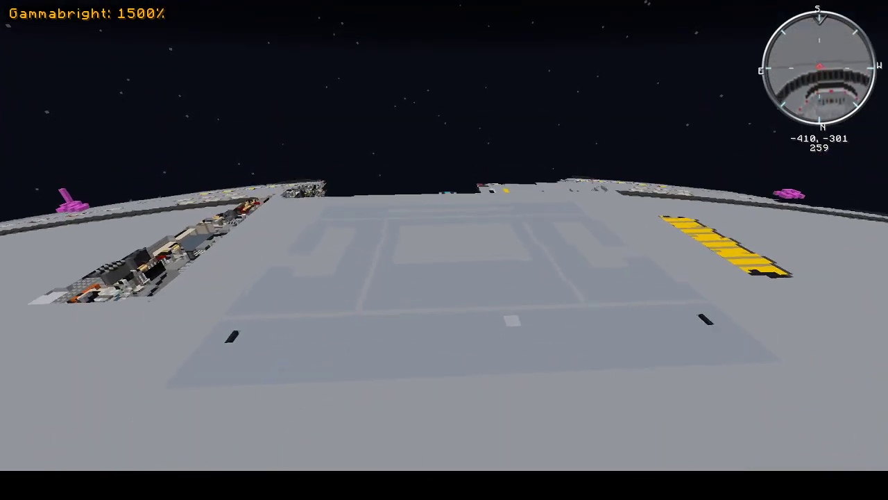
{"action": "key", "text": "w"}
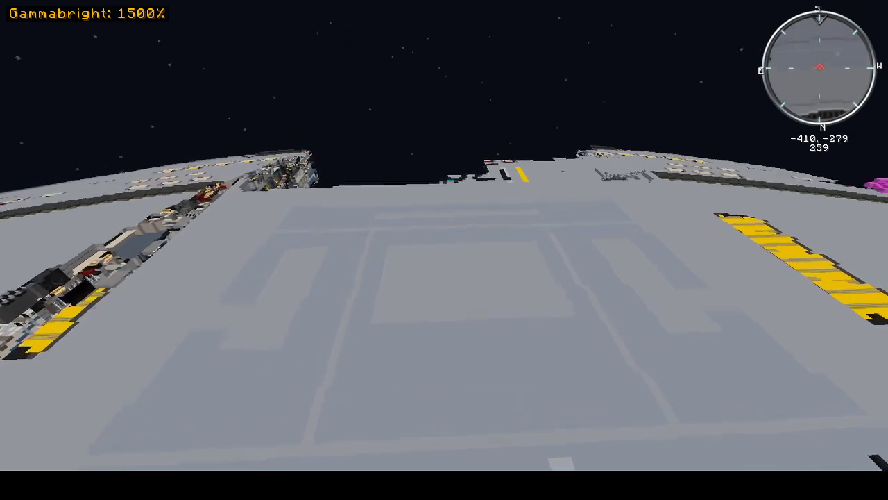
Step: Face the dome and back away while climbing until the yellow striped pads show
{"action": "key", "text": "w"}
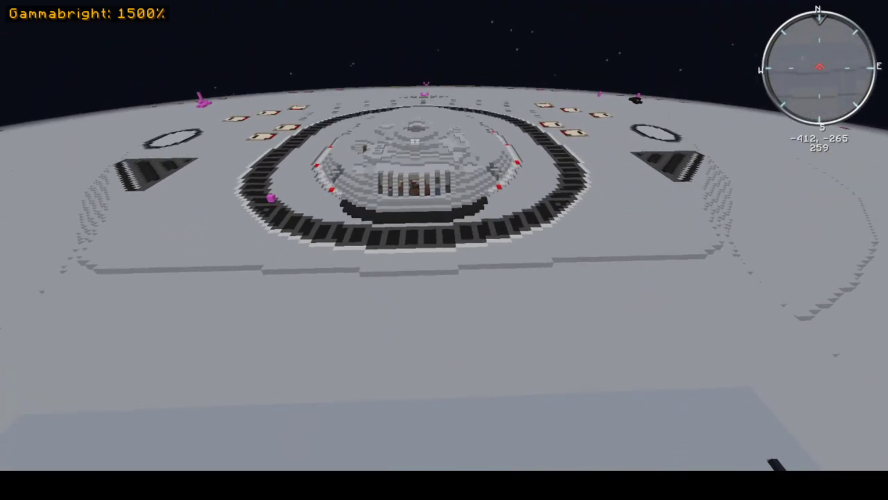
{"action": "key", "text": "s"}
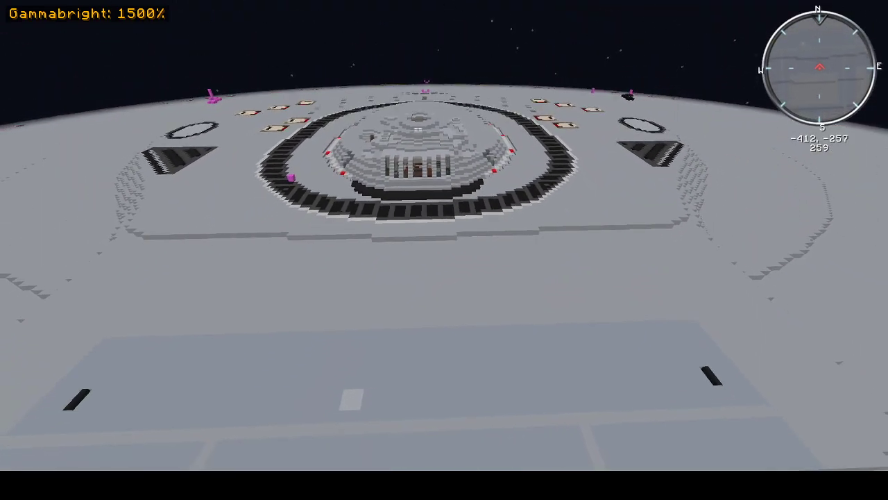
{"action": "key", "text": "s"}
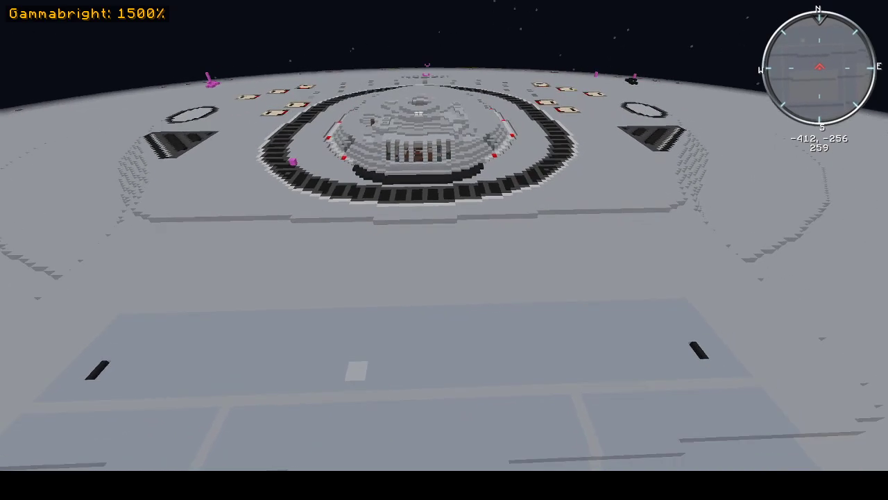
{"action": "key", "text": "s"}
{"action": "key", "text": "space"}
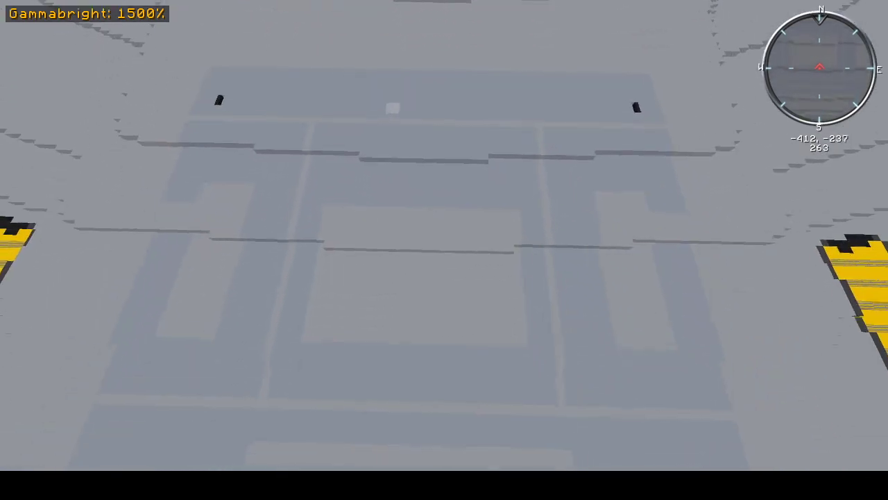
{"action": "key", "text": "s"}
{"action": "key", "text": "space"}
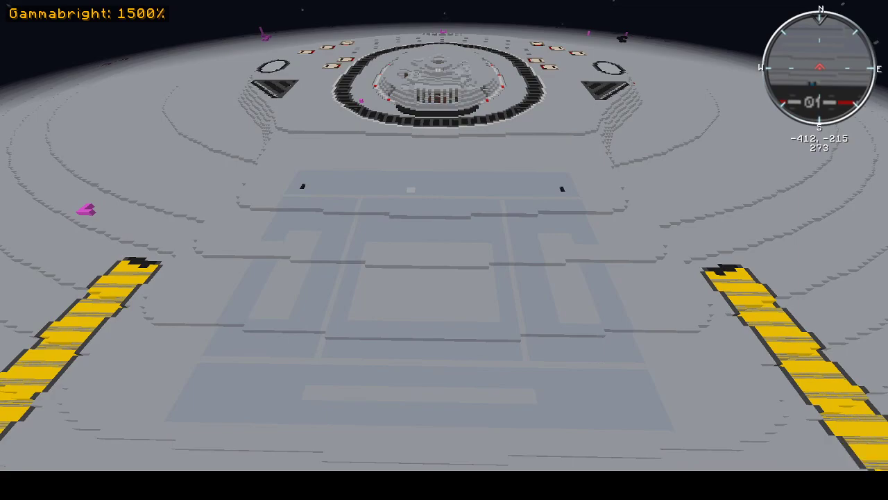
Step: Back away over the 01 hangar and descend toward the exposed interior decks
{"action": "key", "text": "s"}
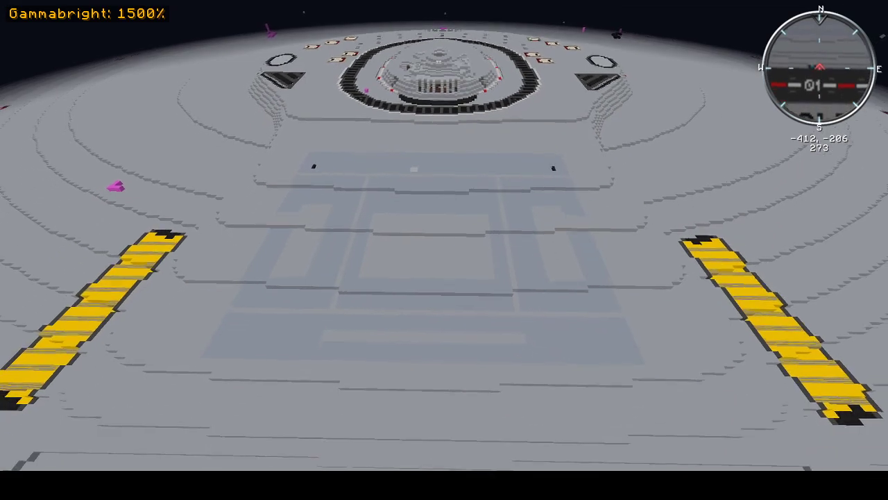
{"action": "key", "text": "s"}
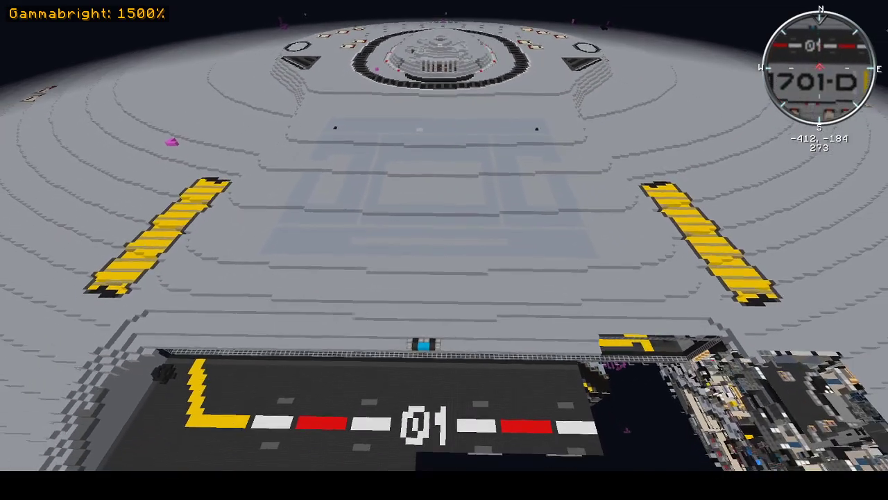
{"action": "key", "text": "s"}
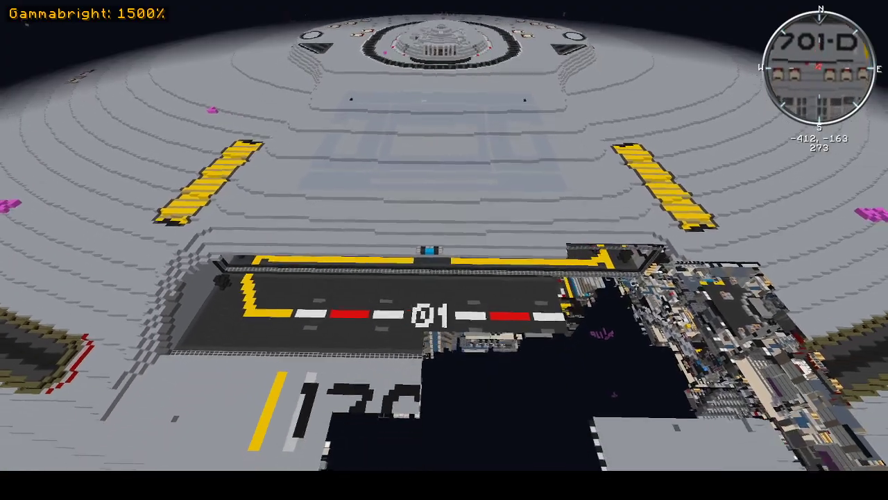
{"action": "key", "text": "s"}
{"action": "key", "text": "shift"}
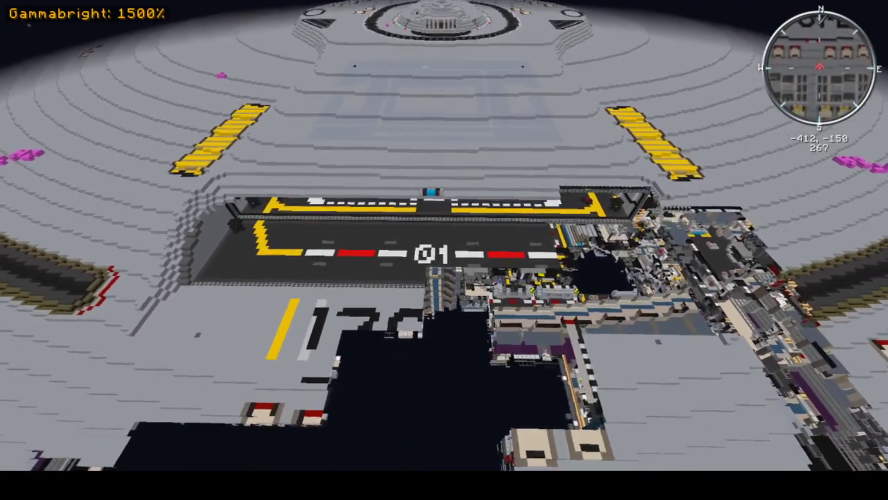
{"action": "key", "text": "shift"}
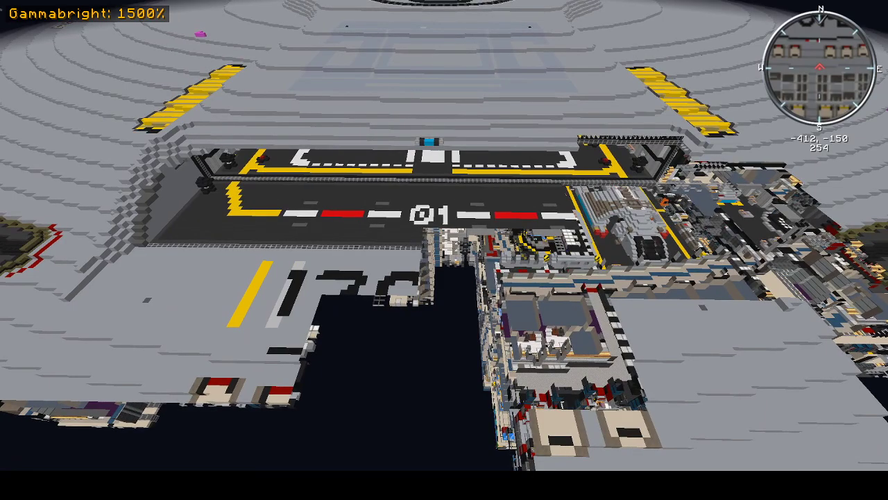
Step: Circle the cutaway decks from the side, then back off and turn onto the hull edge
{"action": "key", "text": "a"}
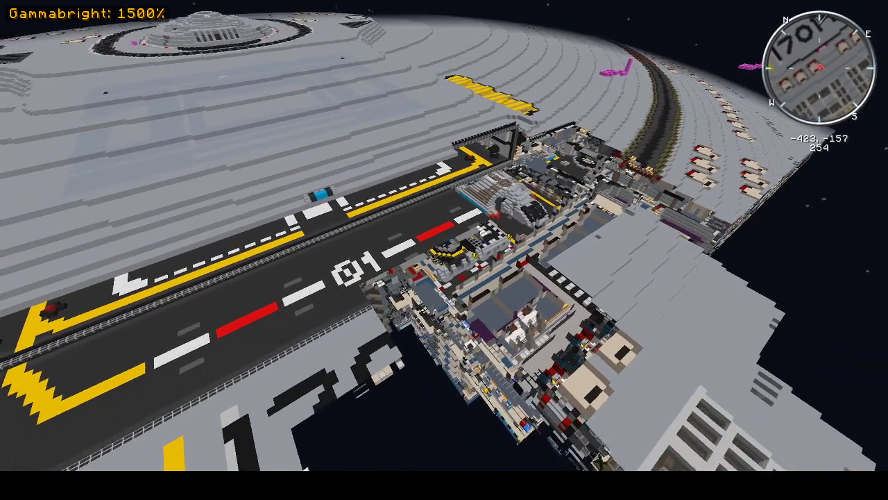
{"action": "key", "text": "shift"}
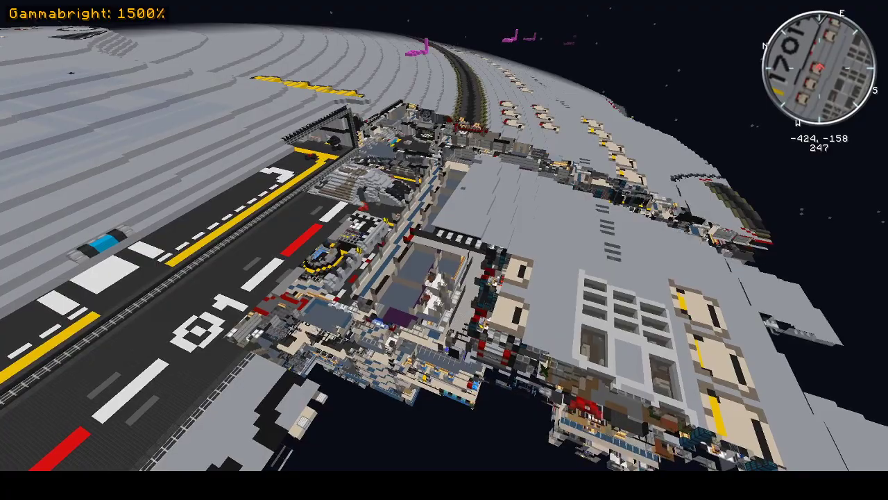
{"action": "key", "text": "d"}
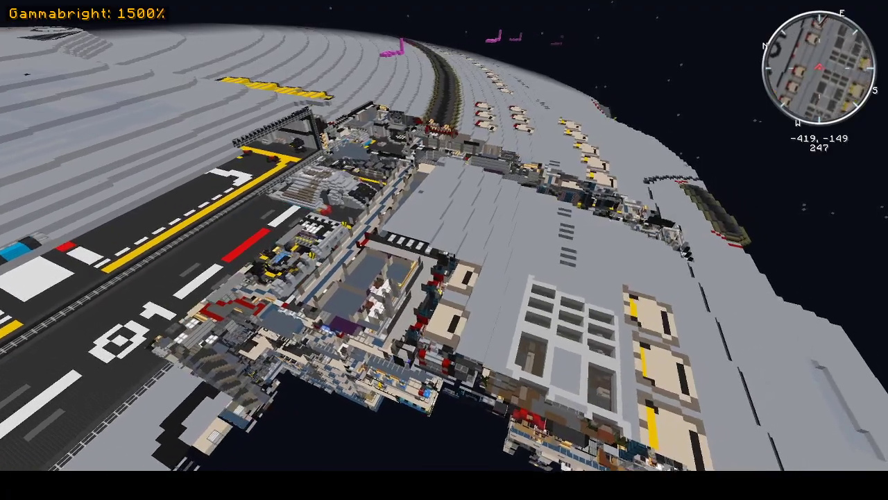
{"action": "key", "text": "w"}
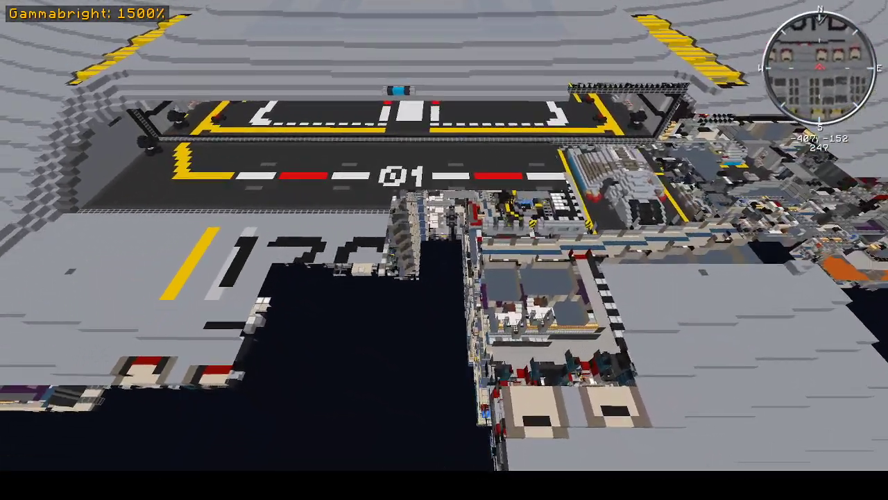
{"action": "key", "text": "shift"}
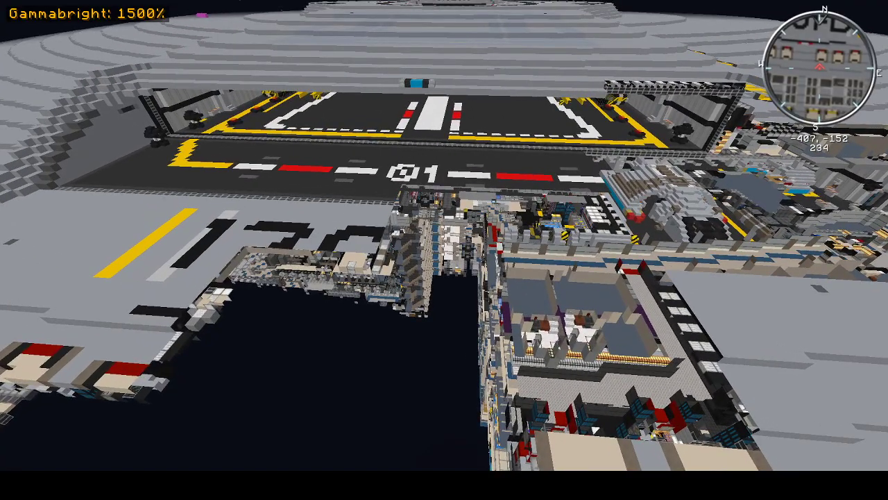
{"action": "key", "text": "s"}
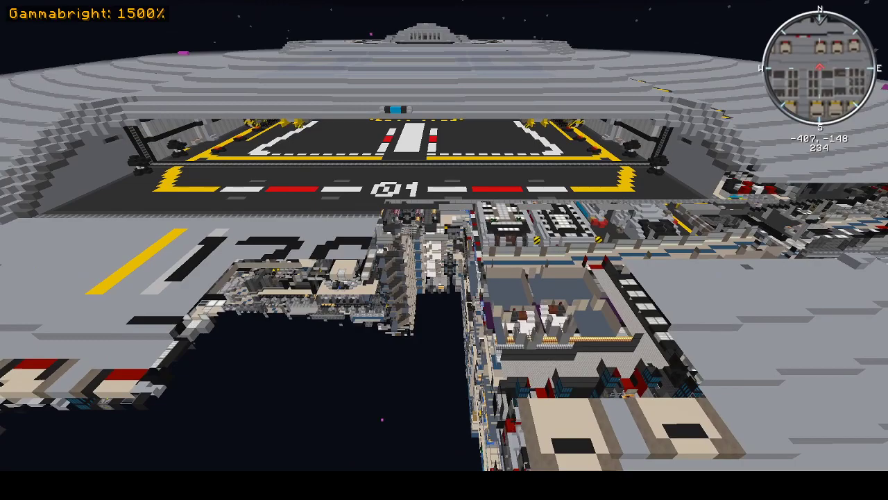
{"action": "key", "text": "s"}
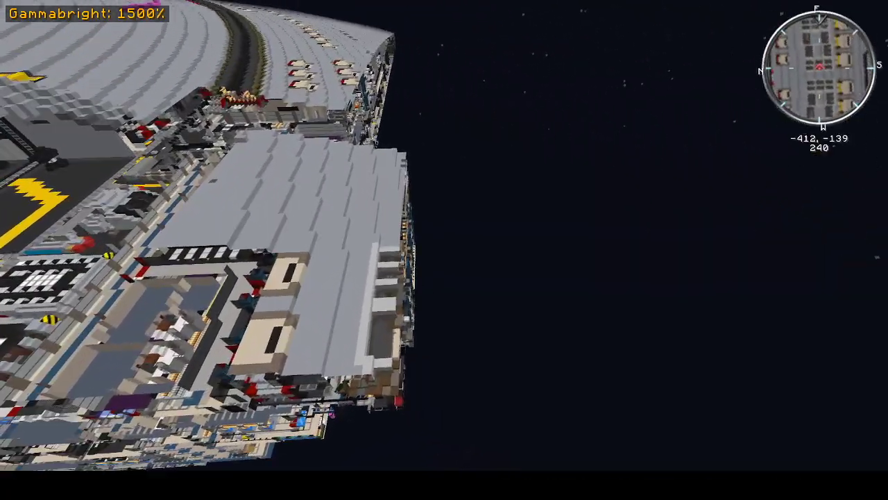
{"action": "key", "text": "w"}
{"action": "key", "text": "w"}
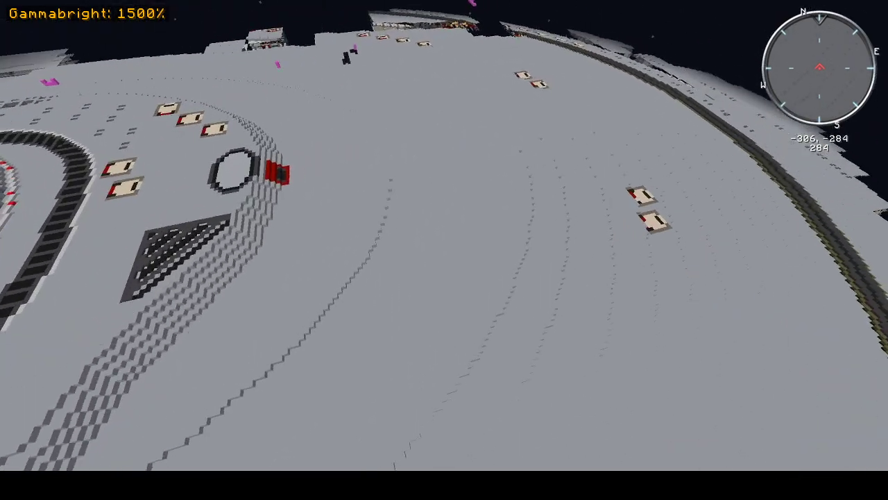
Step: Climb north over the saucer and turn to overlook the hull toward its rim
{"action": "key", "text": "w"}
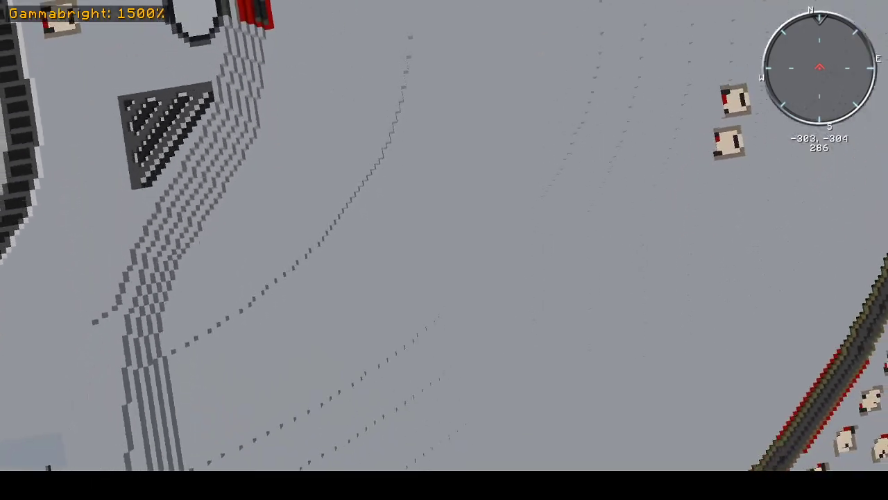
{"action": "key", "text": "w"}
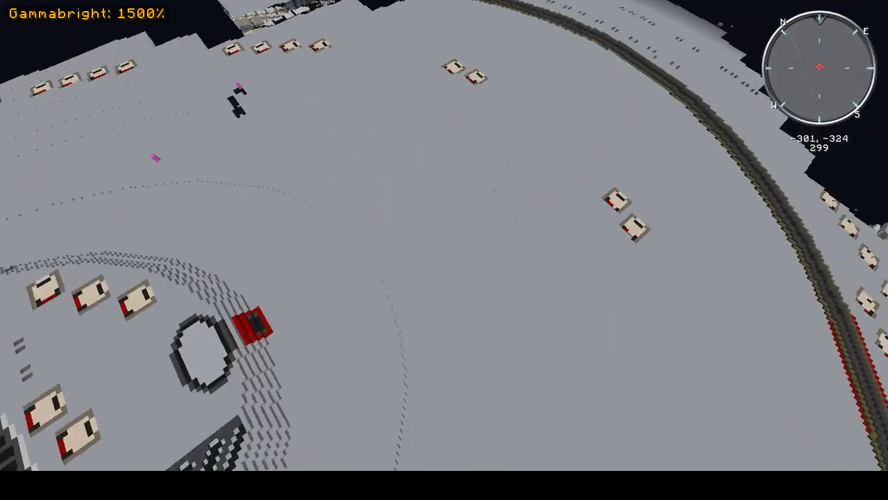
{"action": "key", "text": "w"}
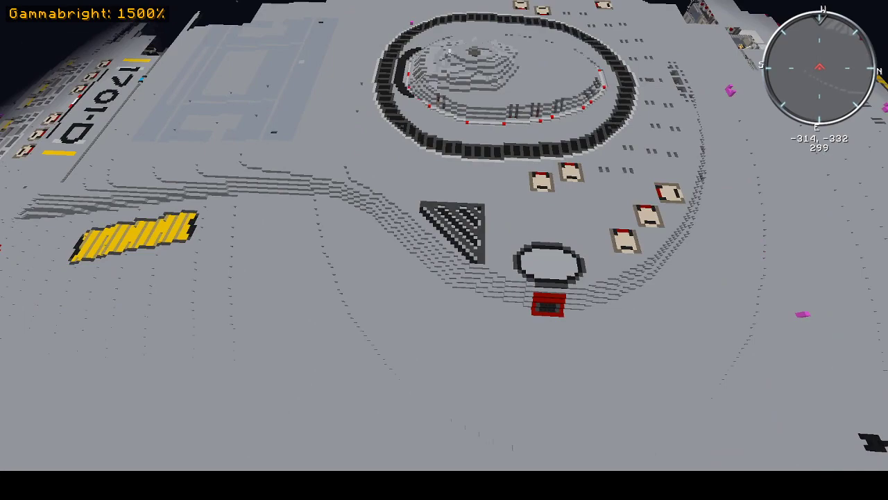
{"action": "key", "text": "w"}
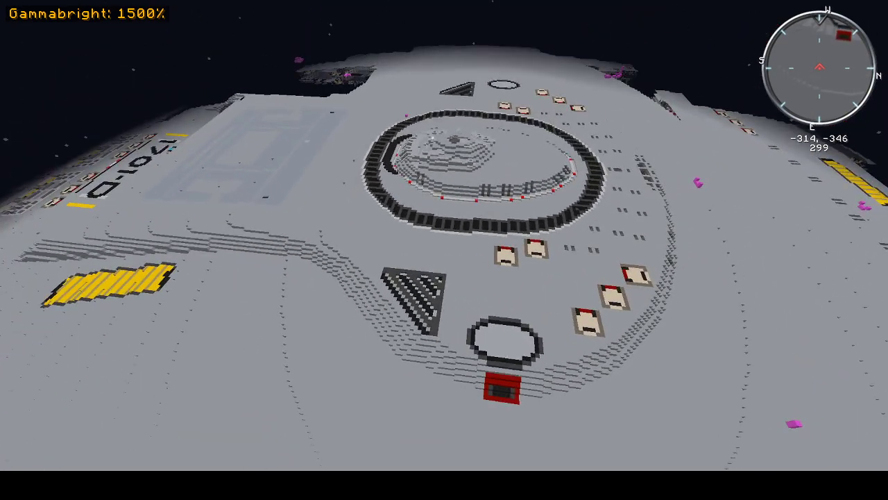
{"action": "key", "text": "w"}
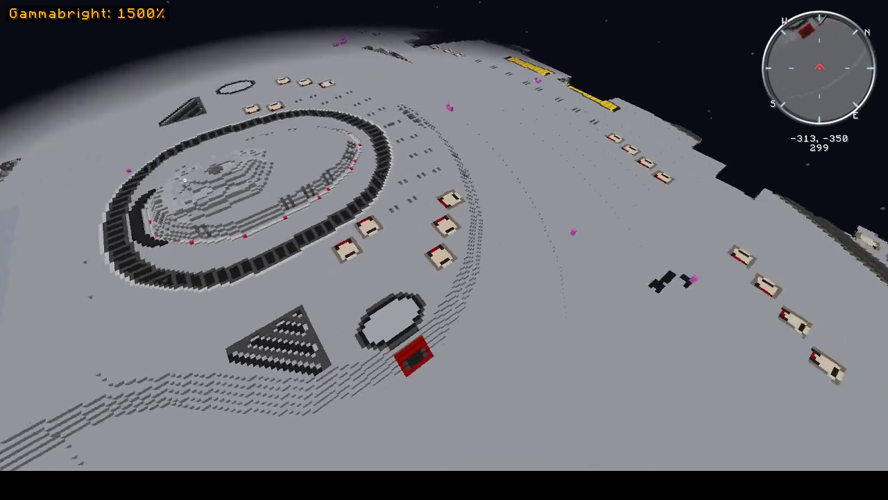
{"action": "key", "text": "w"}
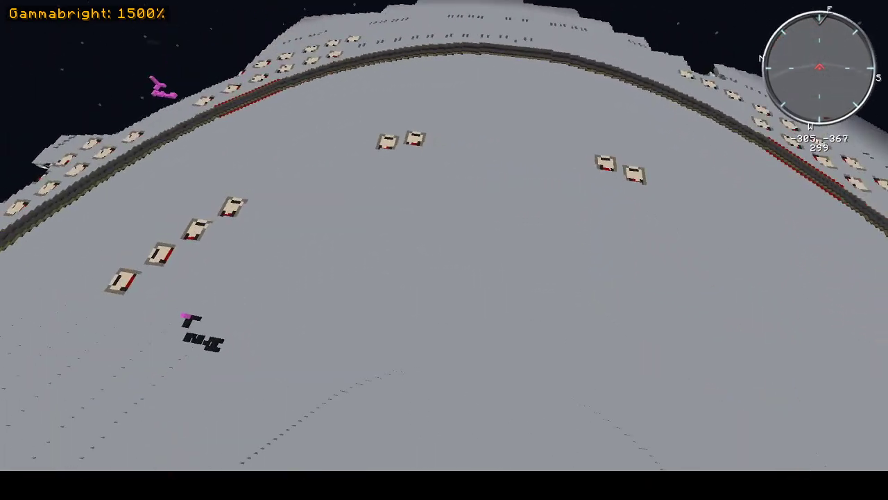
Step: Fly toward the rim, then descend back toward the bridge dome and red platform
{"action": "key", "text": "w"}
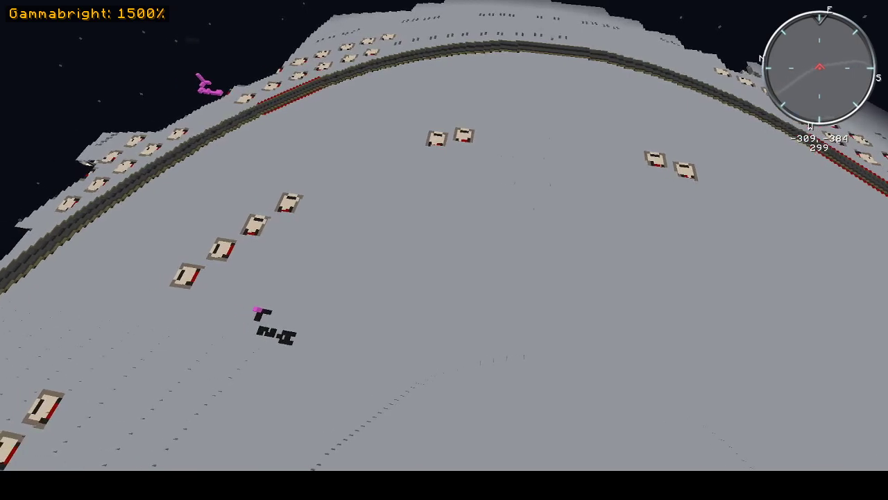
{"action": "key", "text": "w"}
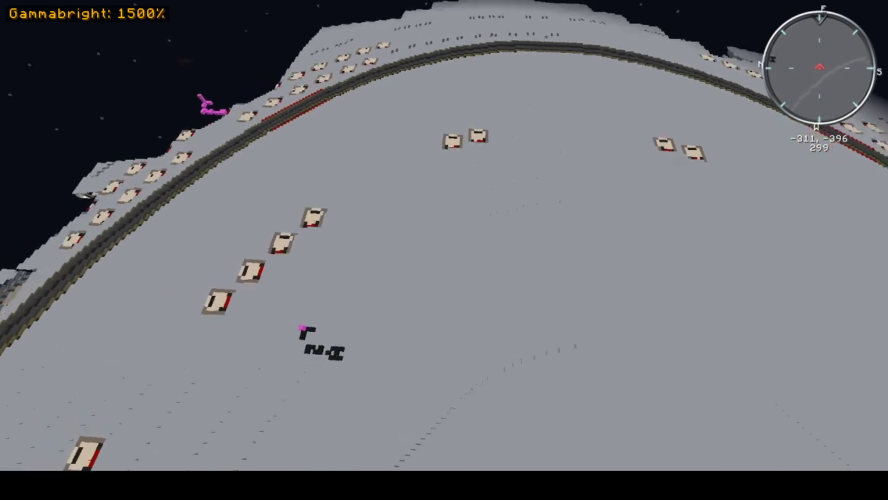
{"action": "key", "text": "w"}
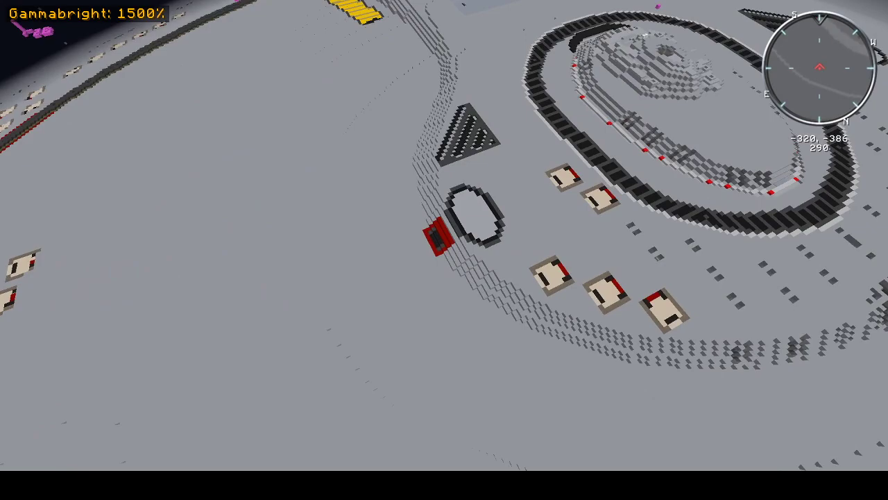
{"action": "key", "text": "w"}
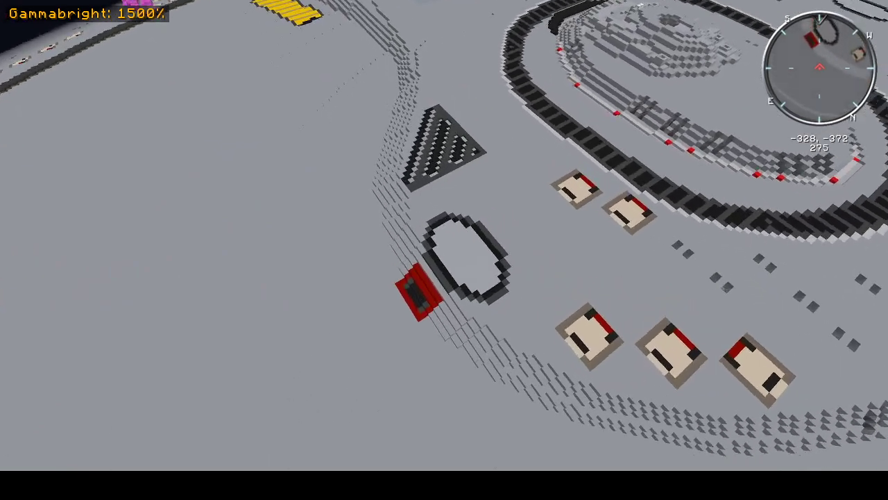
{"action": "key", "text": "shift"}
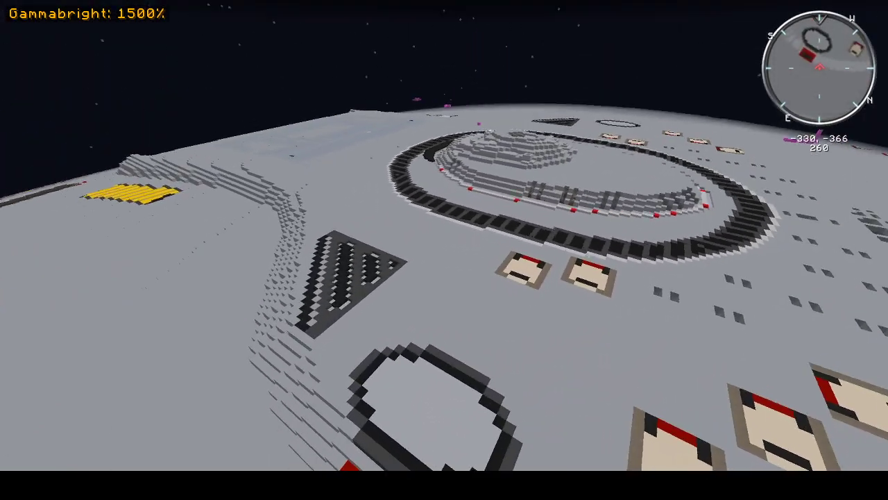
{"action": "key", "text": "shift"}
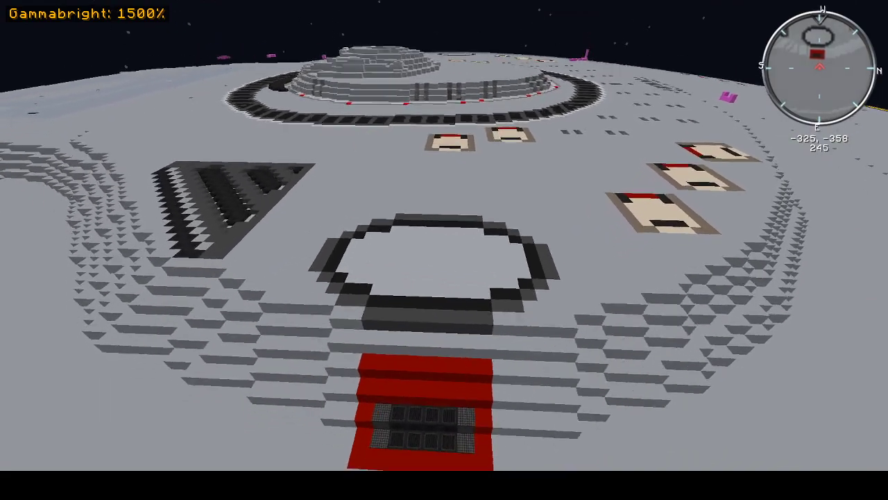
Step: Drop onto the red platform and pick the Red Terracotta and Stone blocks
{"action": "key", "text": "shift"}
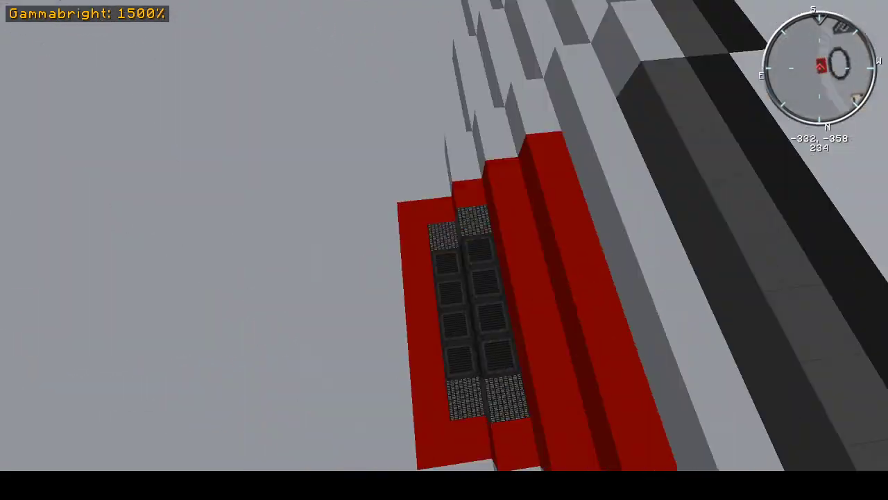
{"action": "key", "text": "shift"}
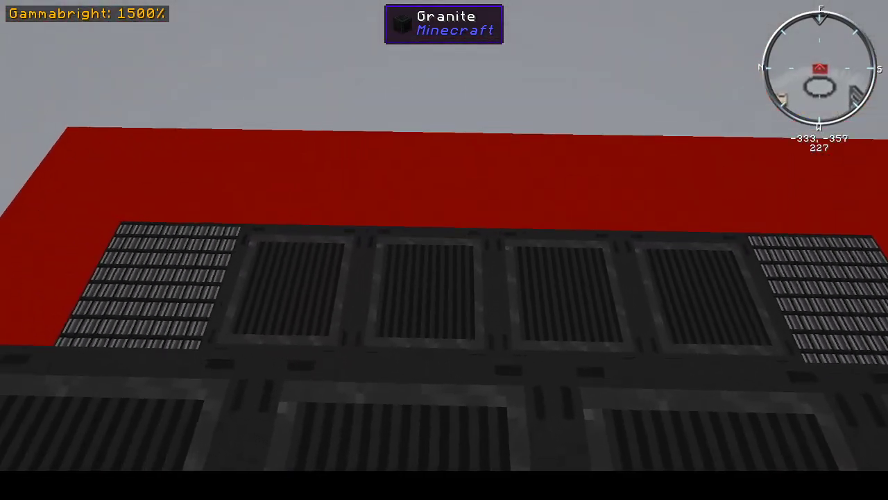
{"action": "middle_click", "coordinate": [444, 250]}
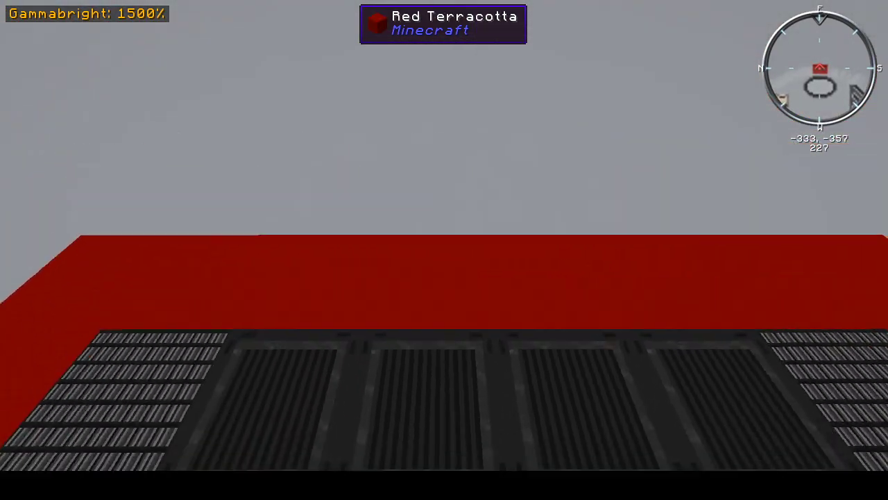
{"action": "middle_click", "coordinate": [444, 250]}
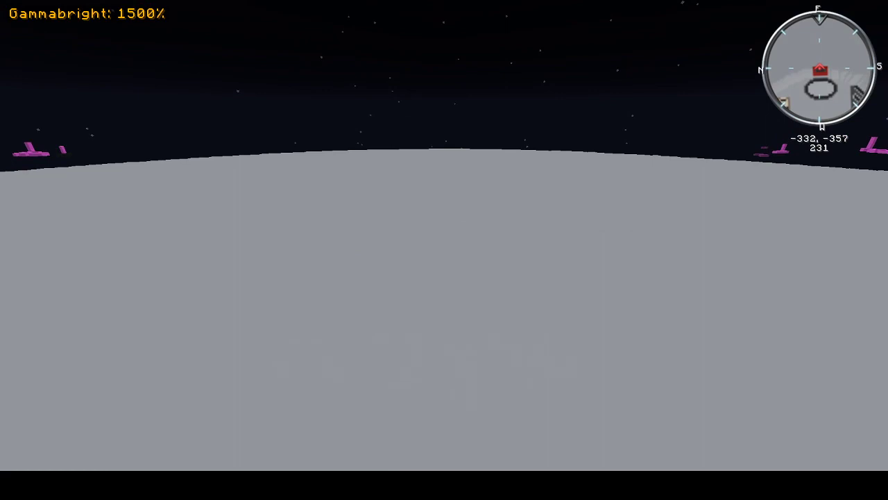
Step: Climb above the red platform and slide sideways over the saucer hull
{"action": "key", "text": "space"}
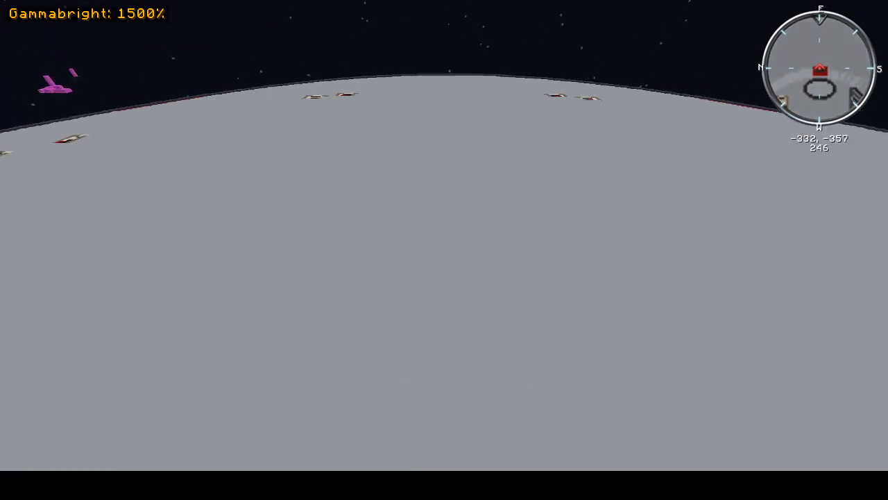
{"action": "key", "text": "space"}
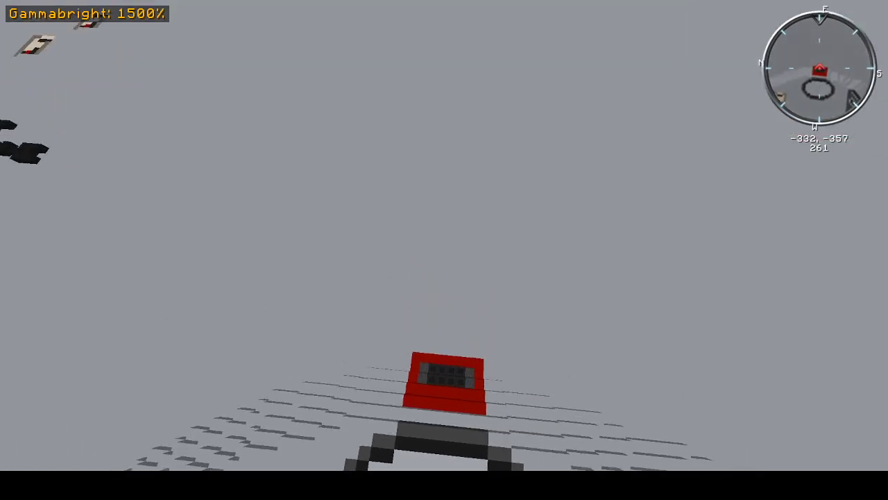
{"action": "key", "text": "space"}
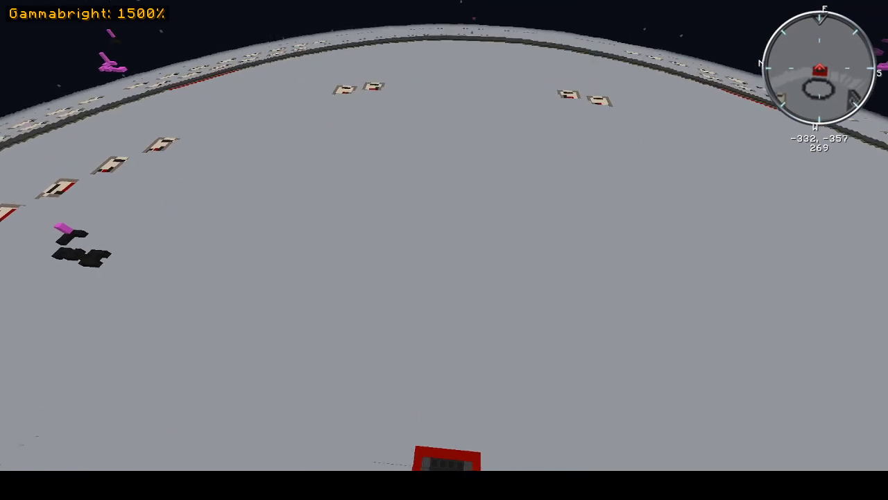
{"action": "key", "text": "a"}
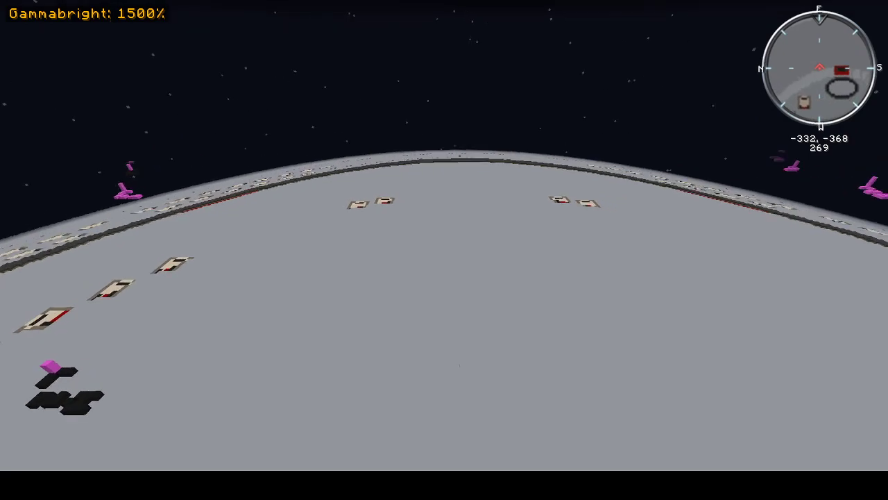
Step: Glide east past the bridge dome, then swing back north while rising slightly
{"action": "key", "text": "w"}
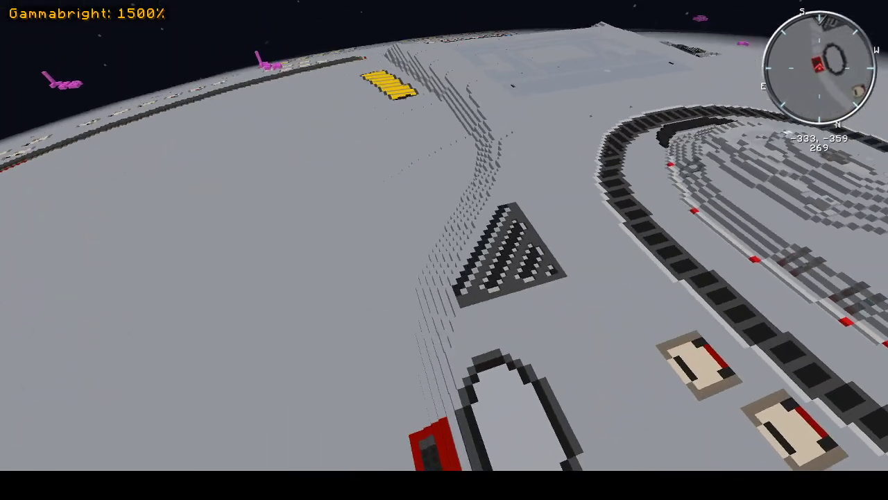
{"action": "key", "text": "a"}
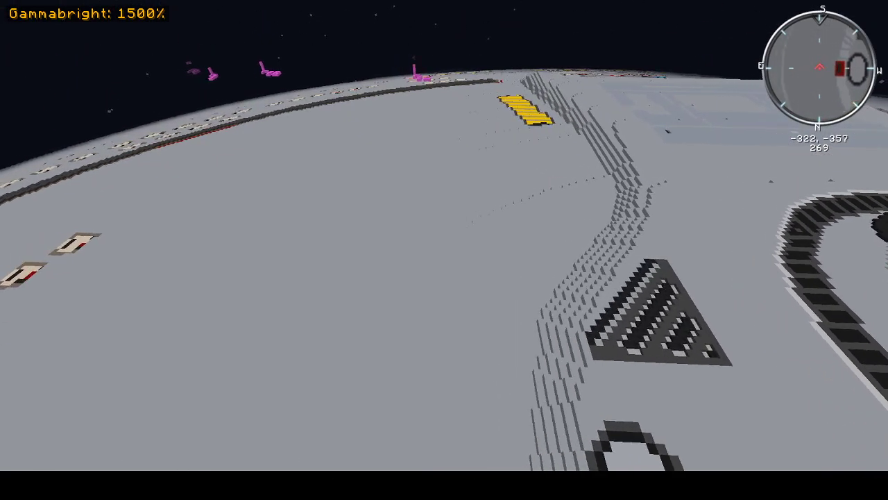
{"action": "key", "text": "a"}
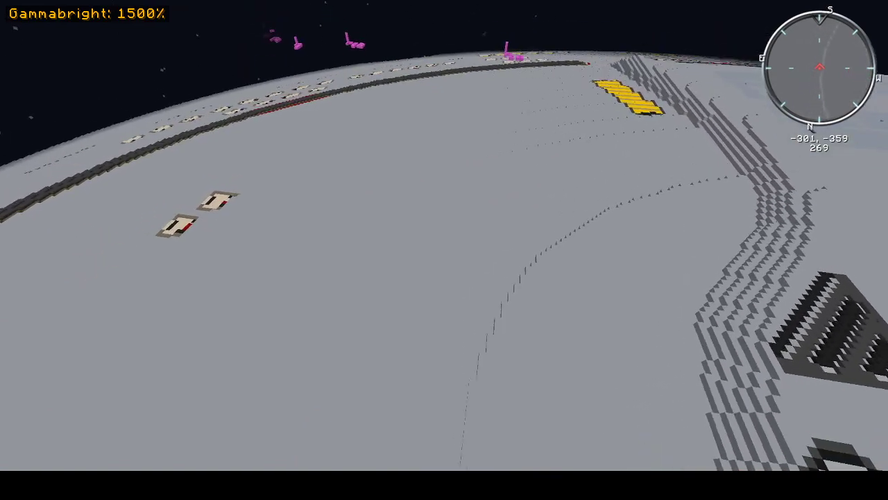
{"action": "key", "text": "a"}
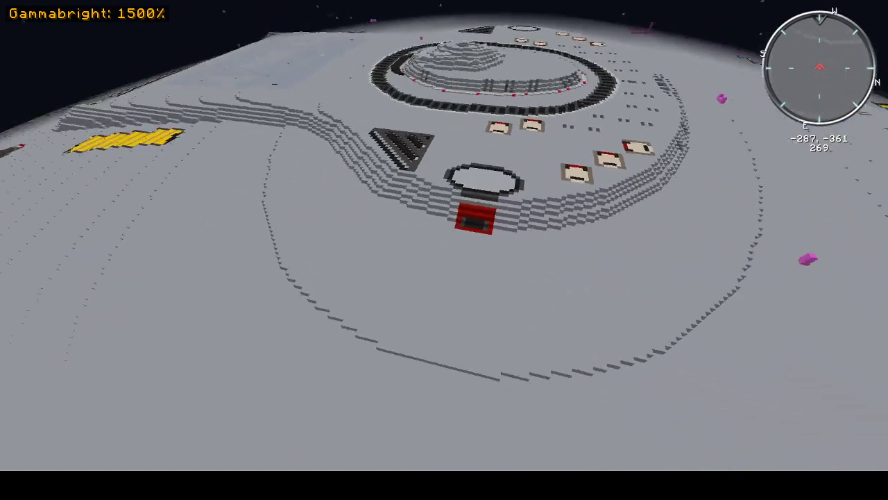
{"action": "key", "text": "a"}
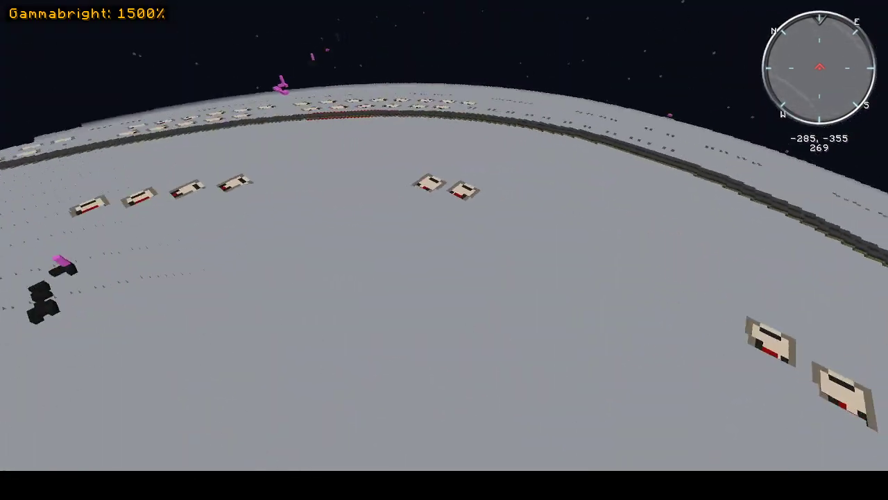
{"action": "key", "text": "a"}
{"action": "key", "text": "space"}
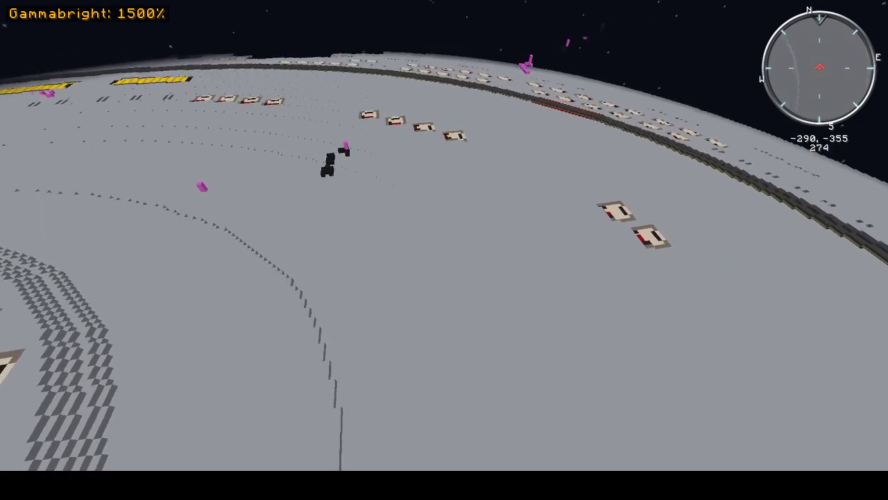
Step: Rise a little higher above the saucer hull
{"action": "key", "text": "space"}
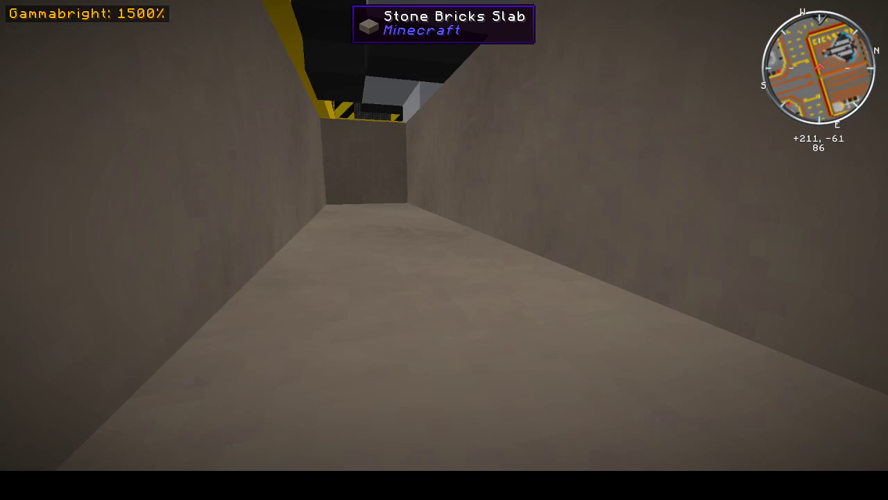
Step: Fly from the corridor down the factory hall past the red wall, then turn back
{"action": "key", "text": "w"}
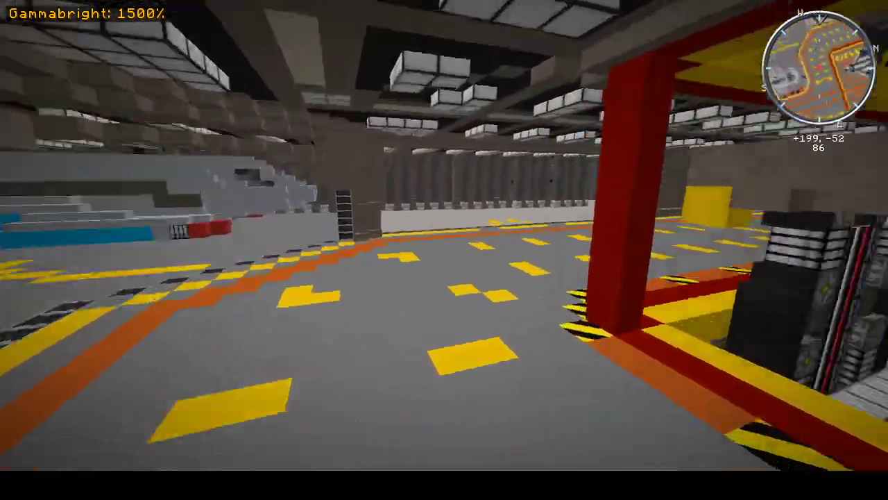
{"action": "key", "text": "w"}
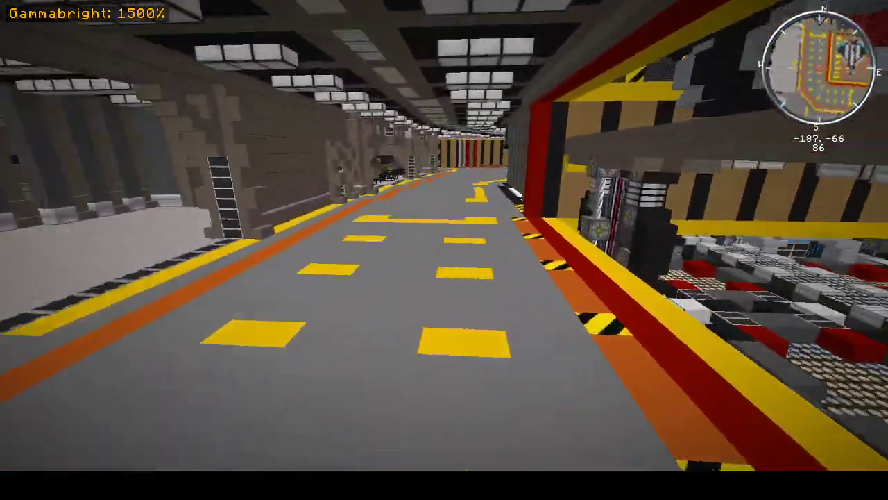
{"action": "key", "text": "w"}
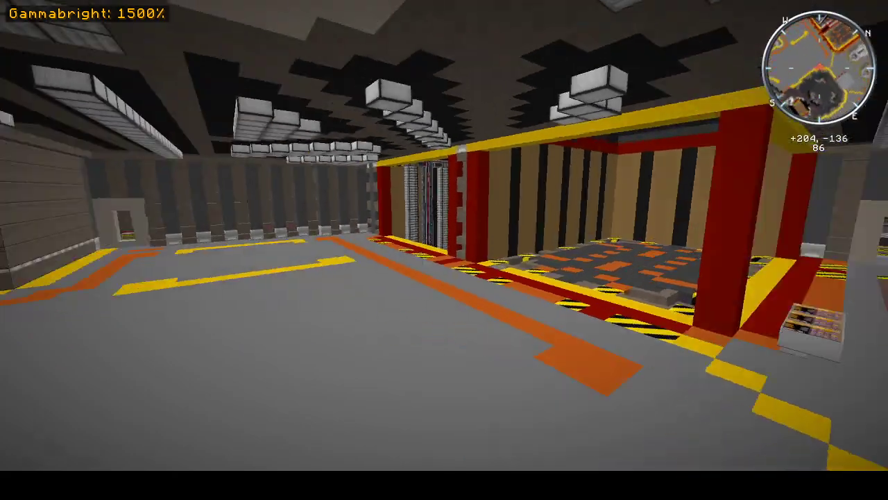
{"action": "key", "text": "w"}
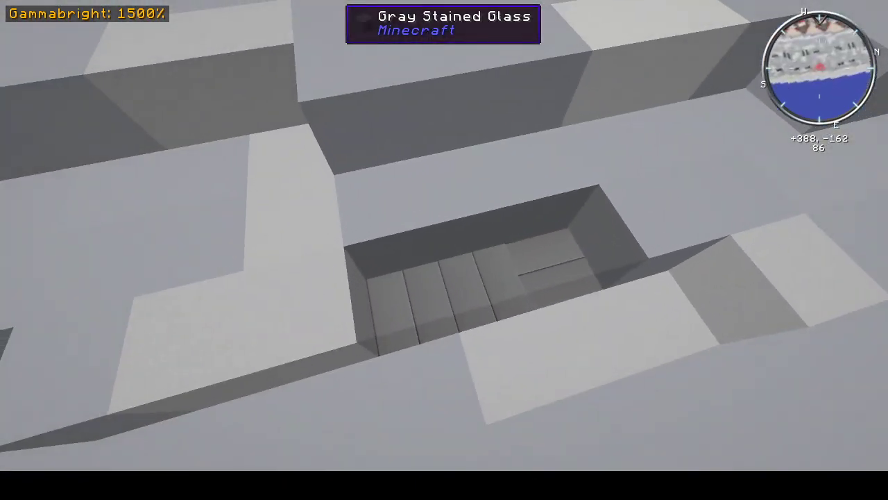
{"action": "key", "text": "KP_3"}
{"action": "key", "text": "Escape"}
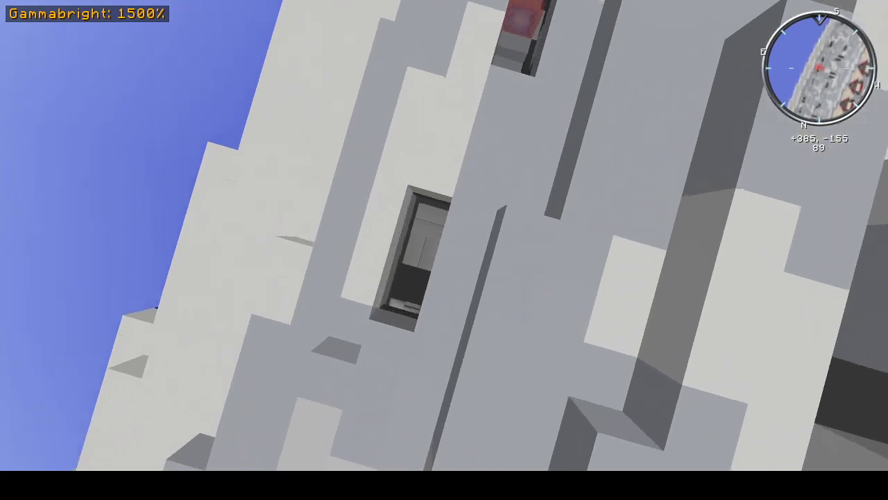
{"action": "scroll", "coordinate": [444, 250], "scroll_direction": "down", "scroll_amount": 1}
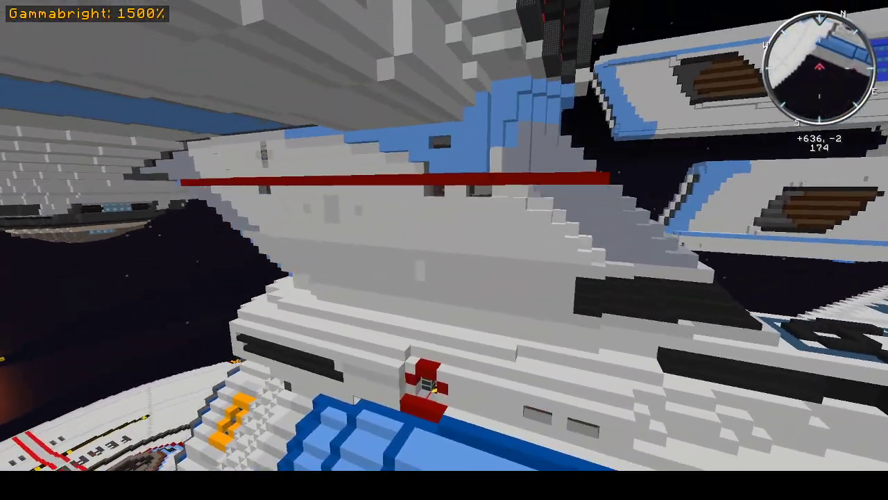
Step: Fly west beneath the ship along its red stripe, then swing out into open space
{"action": "key", "text": "a"}
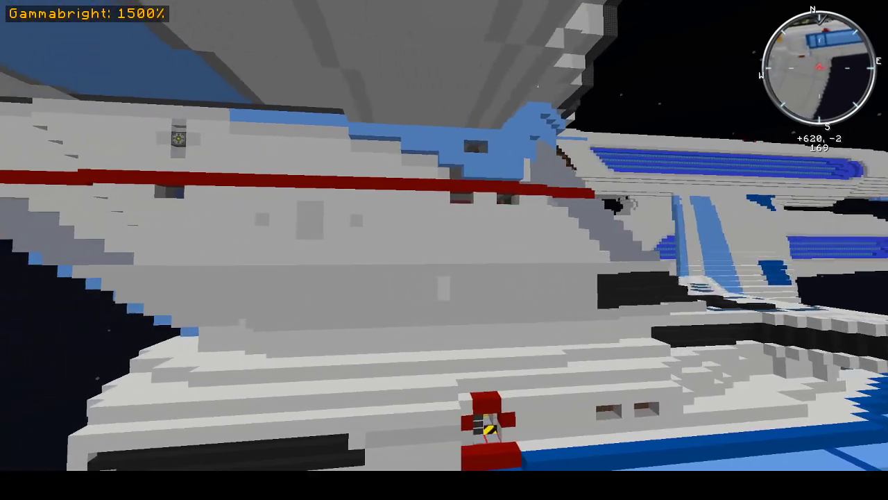
{"action": "key", "text": "a"}
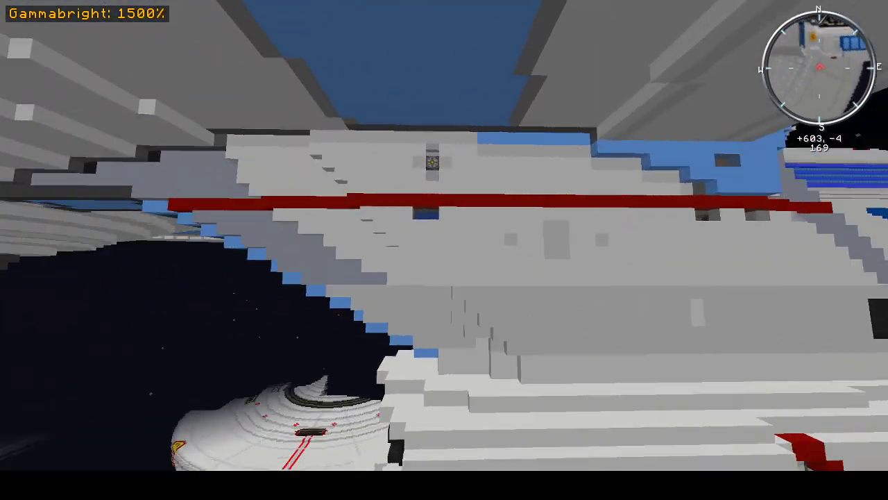
{"action": "key", "text": "a"}
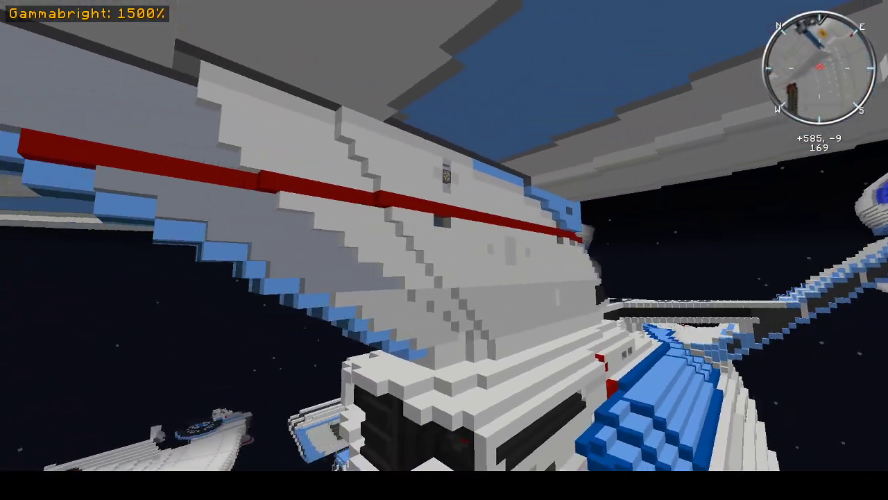
{"action": "key", "text": "s"}
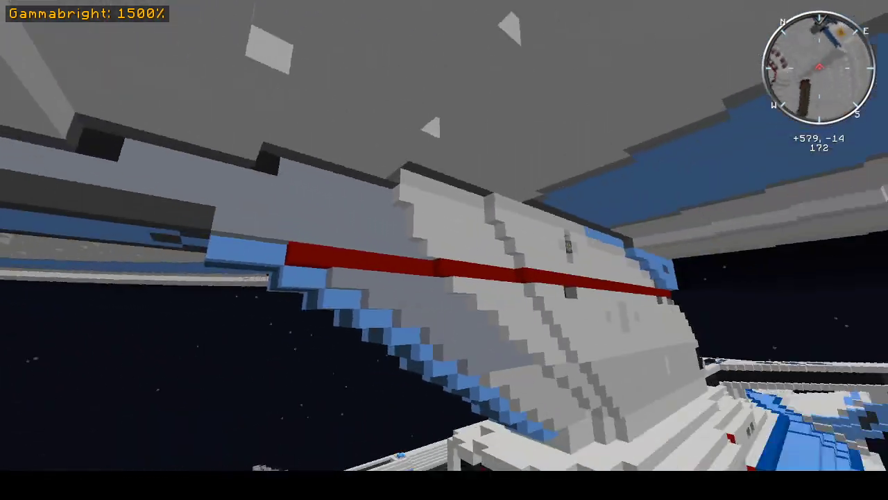
{"action": "key", "text": "shift"}
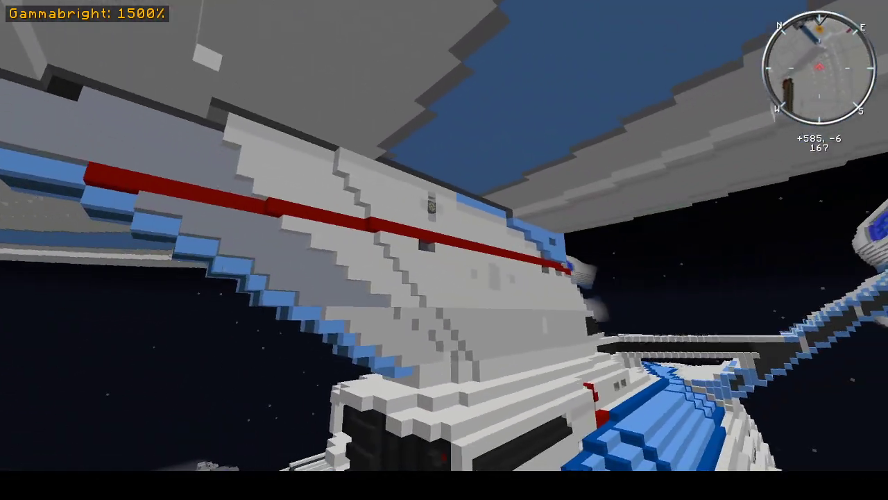
{"action": "key", "text": "w"}
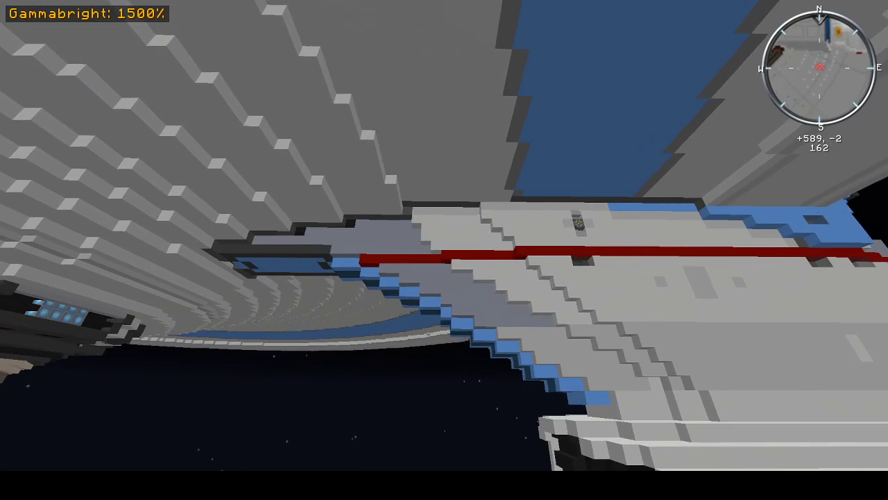
{"action": "key", "text": "w"}
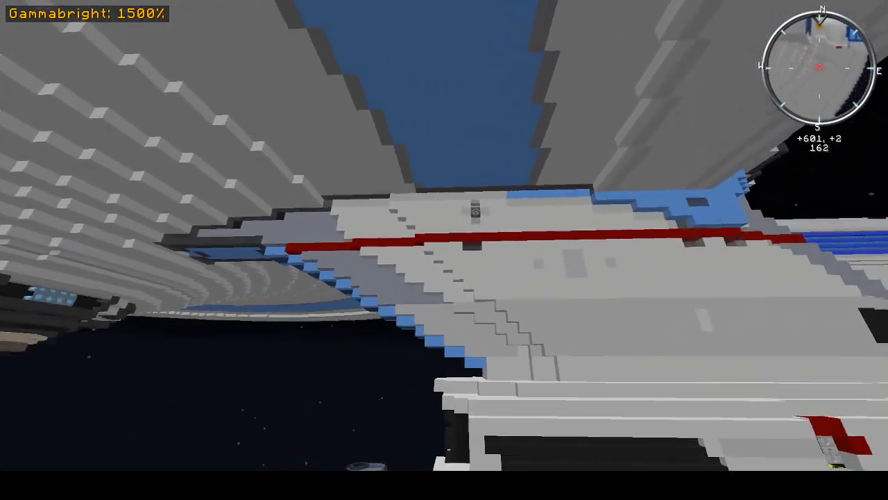
{"action": "key", "text": "w"}
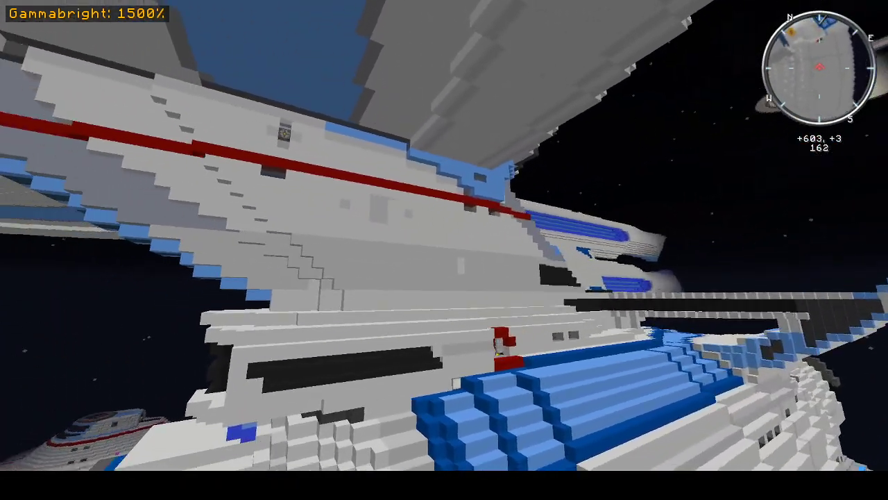
{"action": "key", "text": "w"}
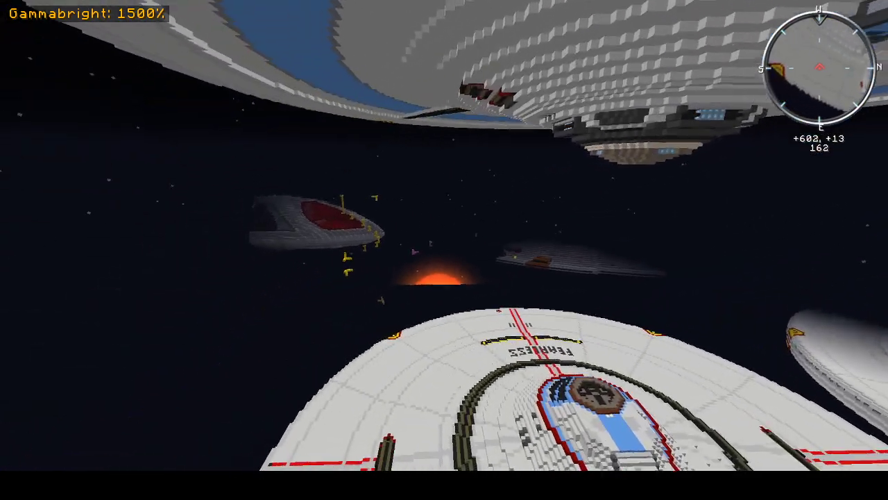
Step: Look down at the Fearless saucer, then up toward the other ships
{"action": "key", "text": "w"}
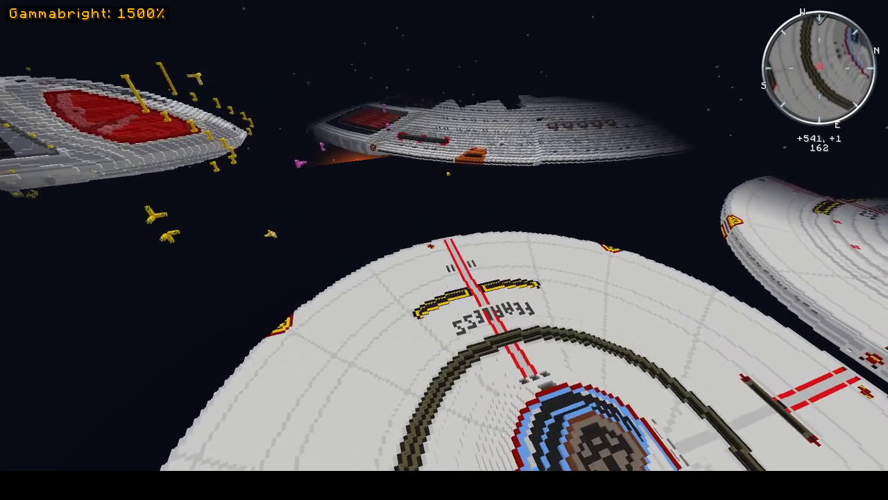
{"action": "key", "text": "w"}
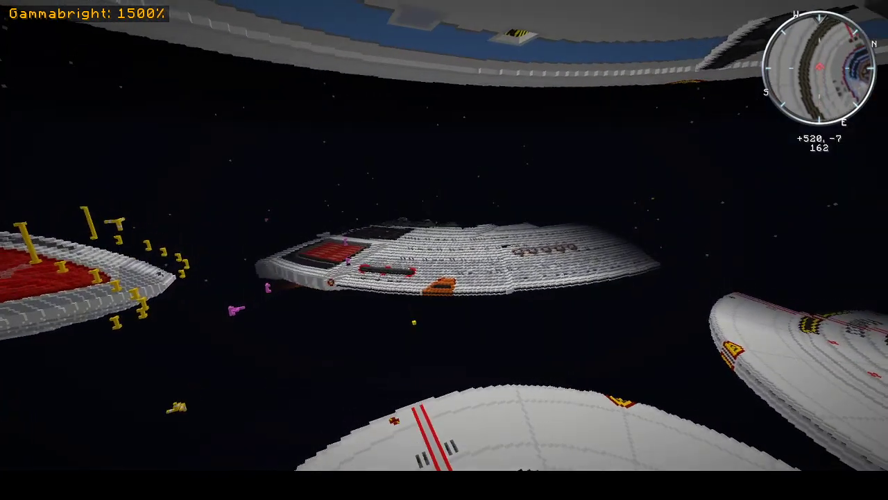
{"action": "key", "text": "w"}
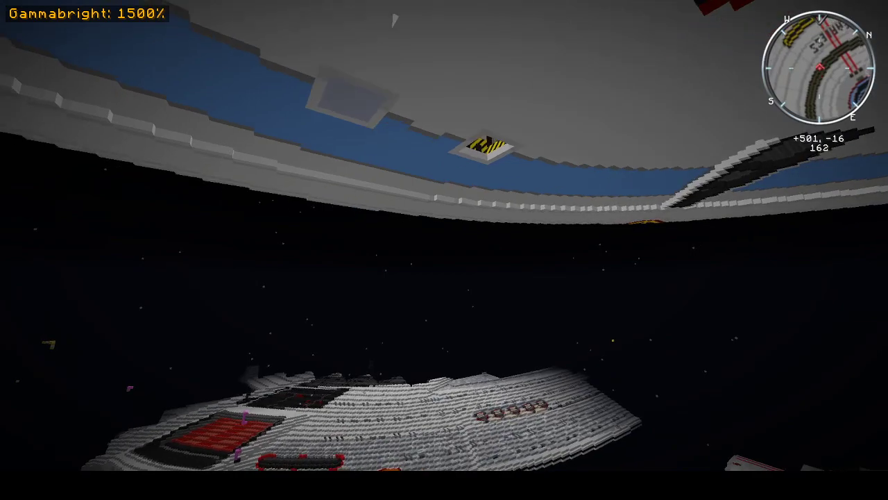
{"action": "key", "text": "w"}
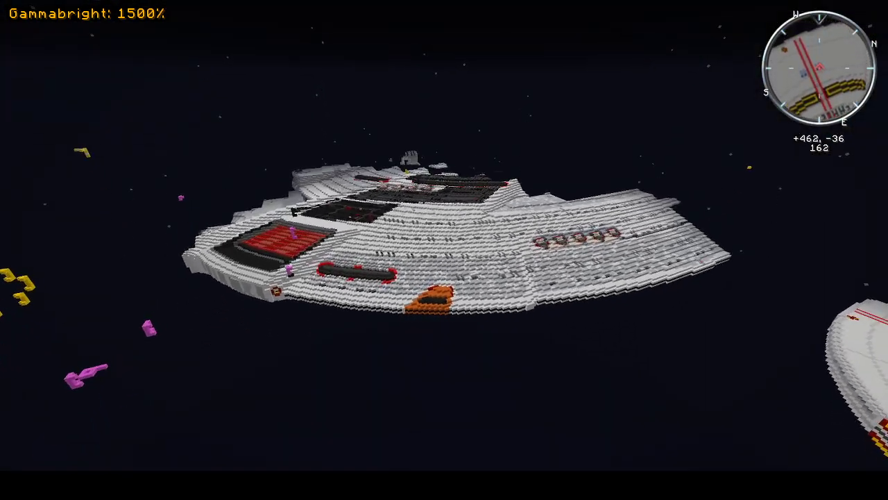
Step: Fly toward the grey saucer ship, rounding its front along the hull
{"action": "key", "text": "w"}
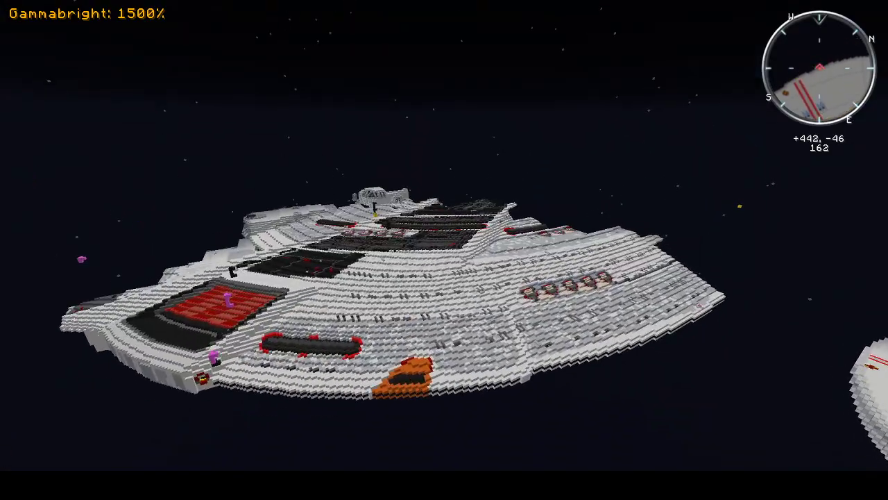
{"action": "key", "text": "w"}
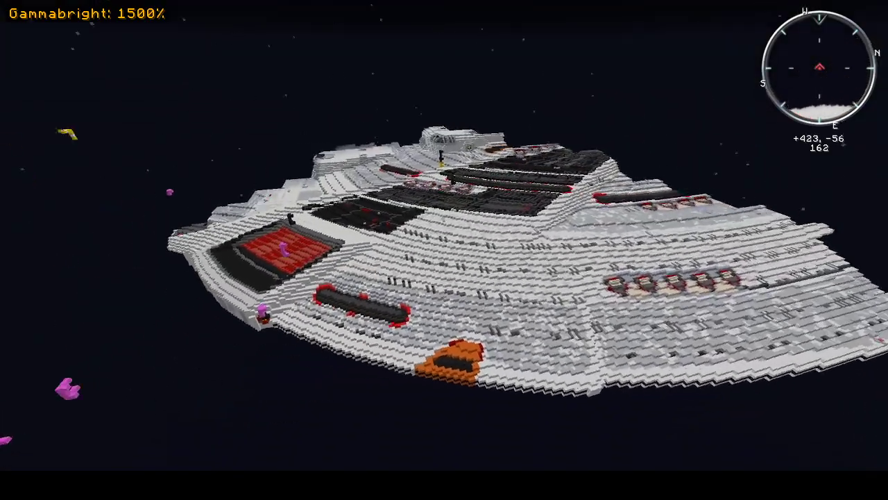
{"action": "key", "text": "w"}
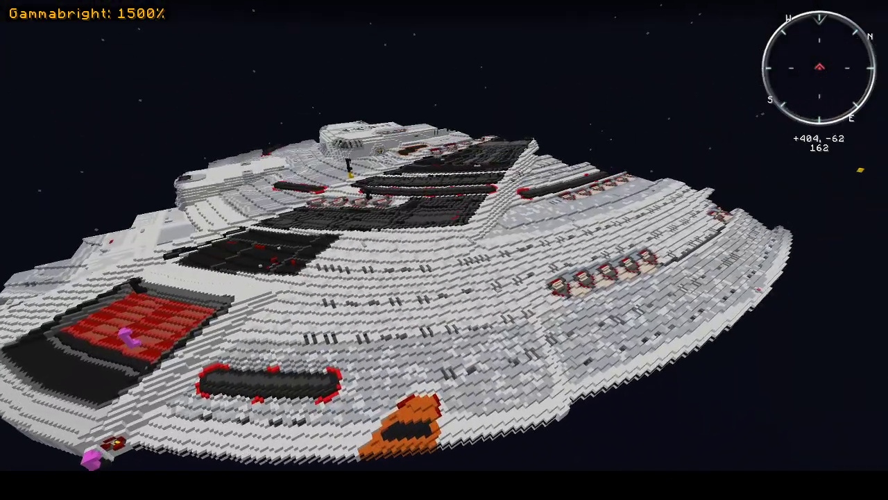
{"action": "key", "text": "w"}
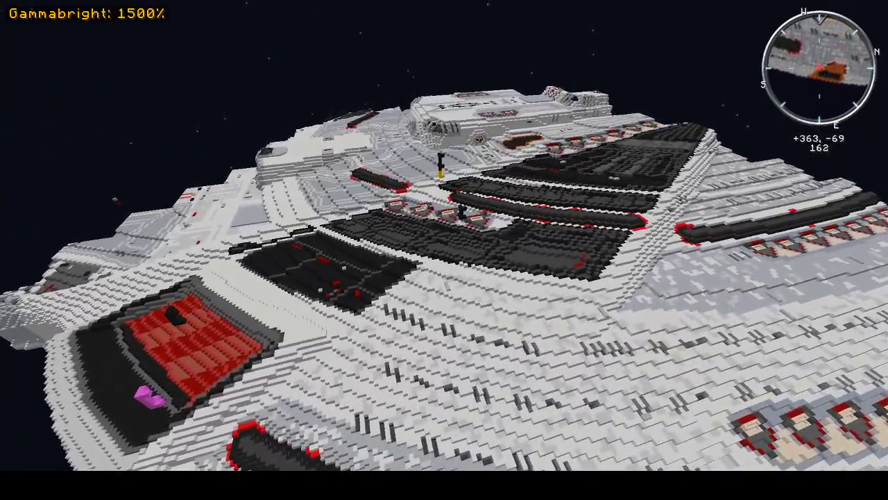
Step: Swing over the hull, dropping past the red deck panel toward the bridge superstructure
{"action": "key", "text": "w"}
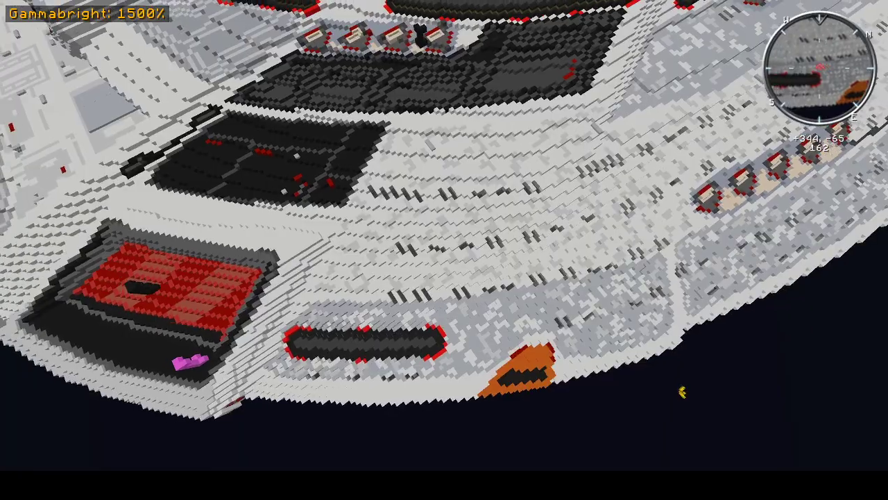
{"action": "key", "text": "w"}
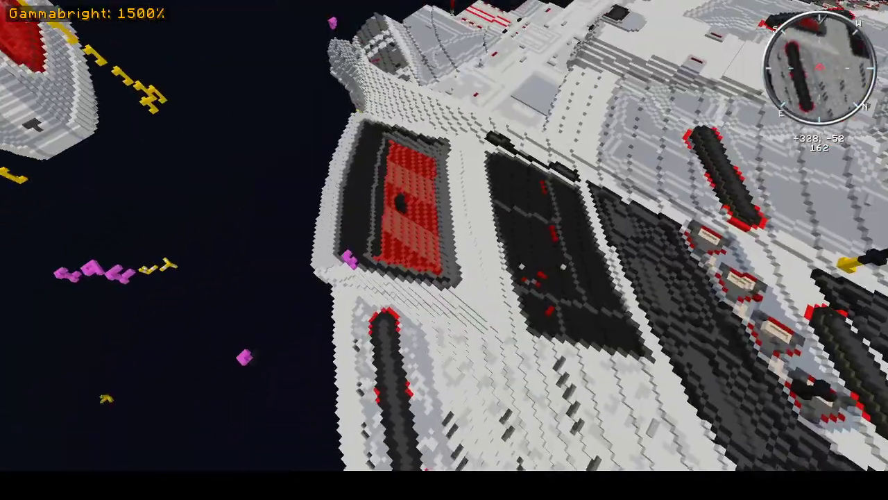
{"action": "key", "text": "w"}
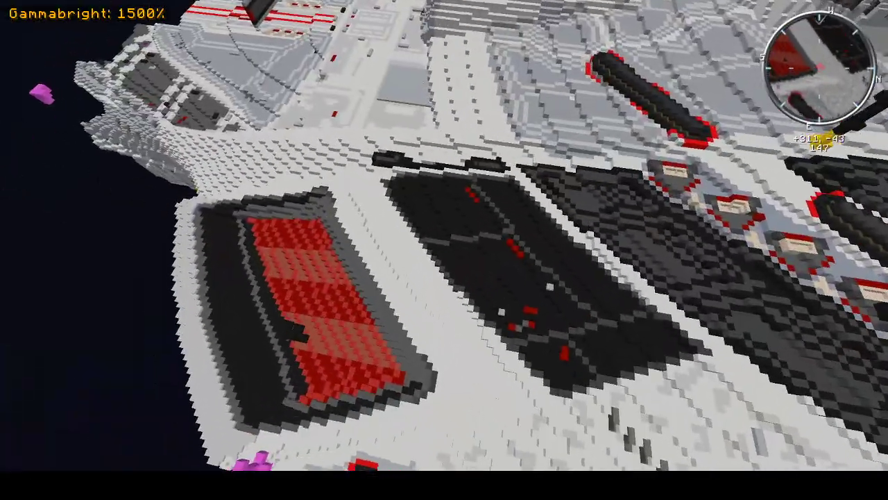
{"action": "key", "text": "w"}
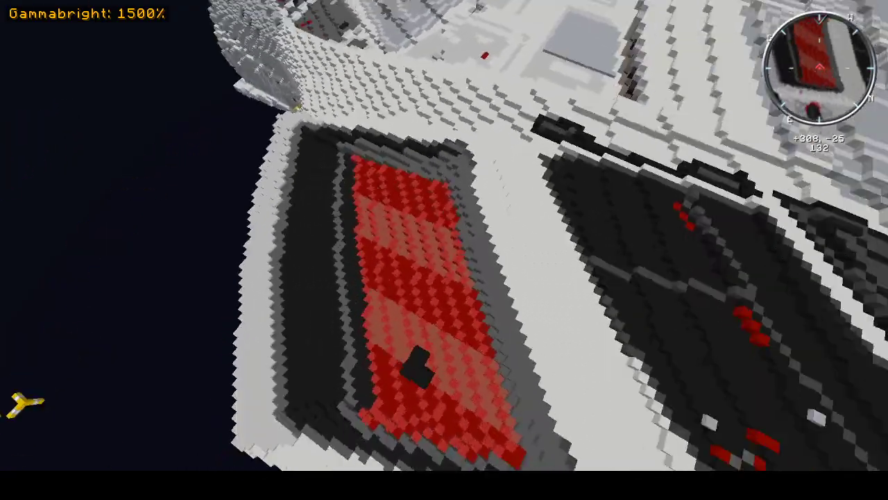
{"action": "key", "text": "w"}
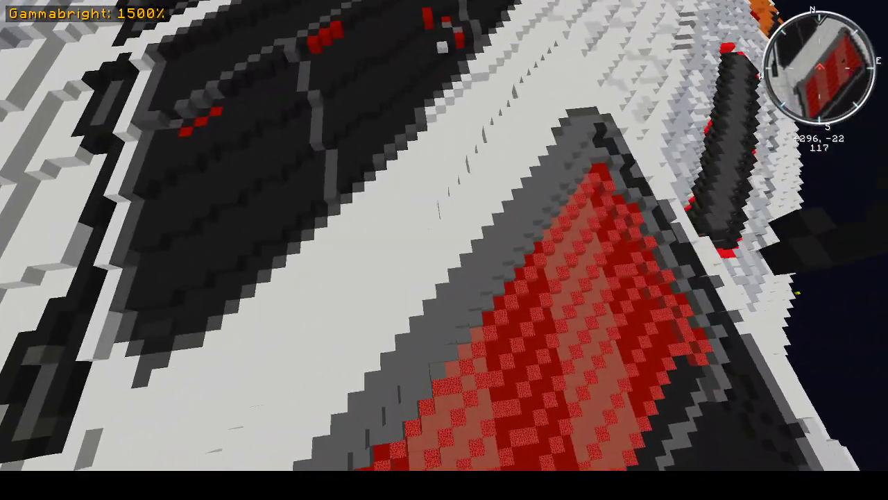
{"action": "key", "text": "w"}
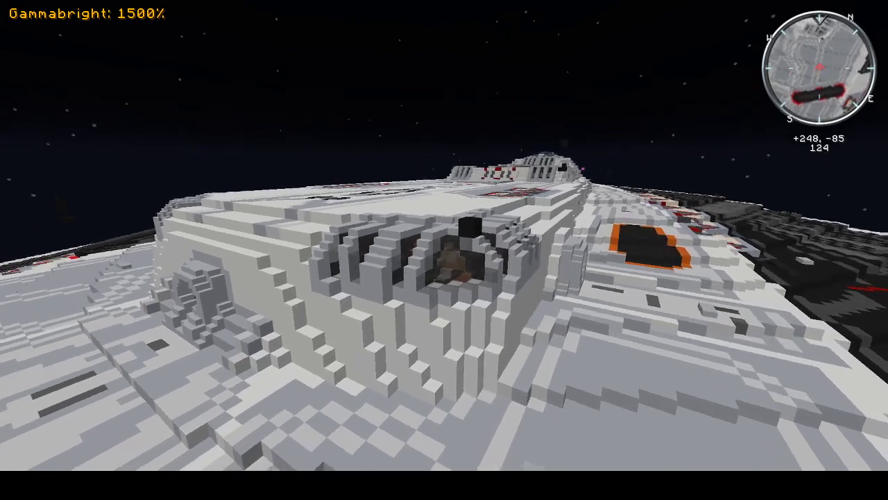
Step: Peer down into the gray stained glass pit, then fly up and away over the hull
{"action": "key", "text": "w"}
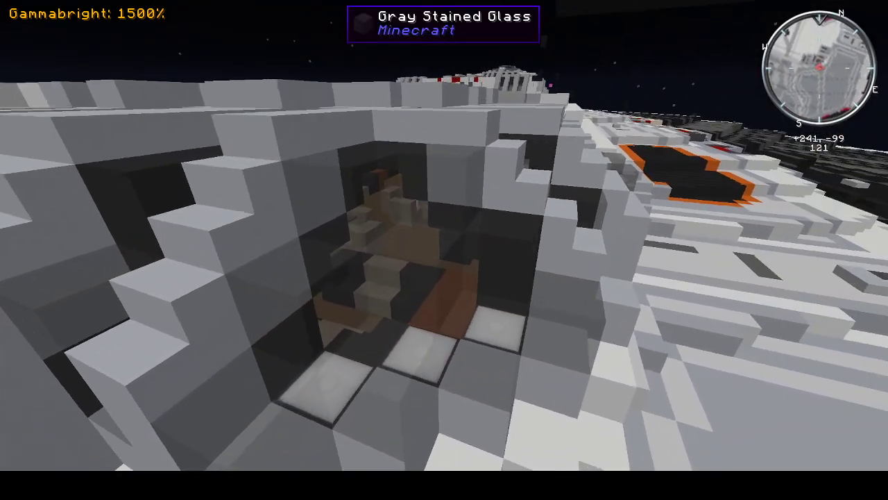
{"action": "key", "text": "w"}
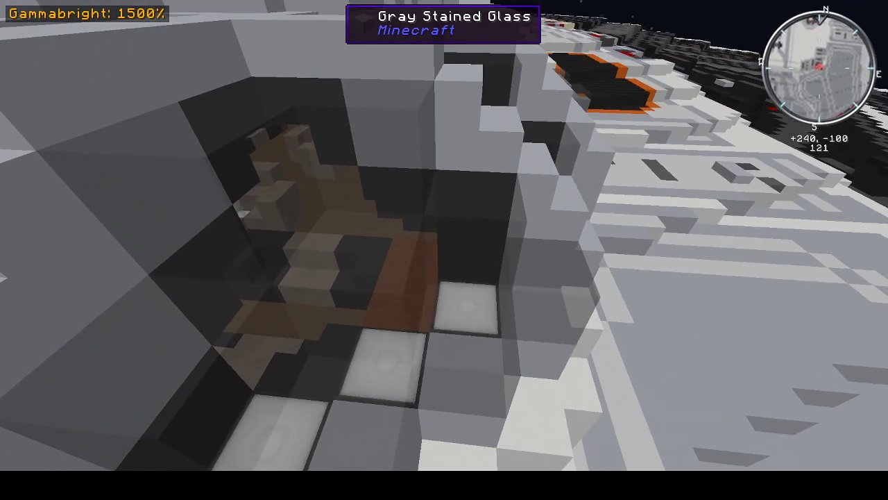
{"action": "key", "text": "w"}
{"action": "scroll", "coordinate": [444, 250], "scroll_direction": "down", "scroll_amount": 1}
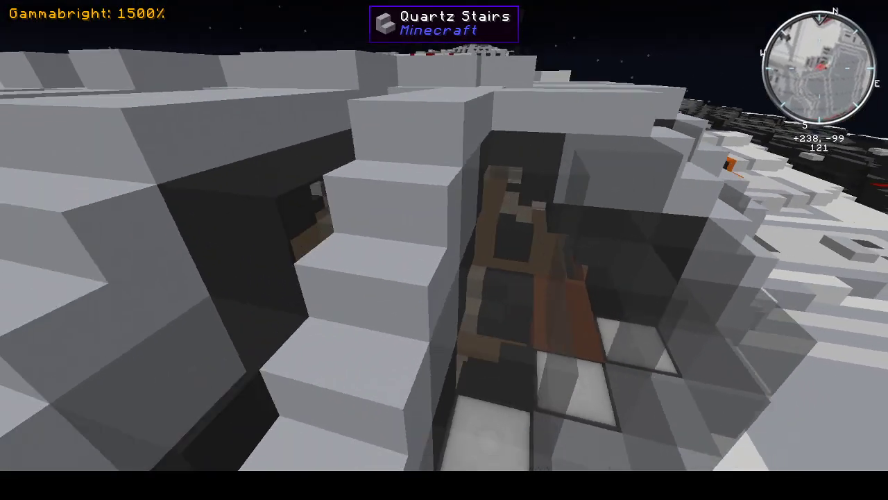
{"action": "scroll", "coordinate": [444, 250], "scroll_direction": "up", "scroll_amount": 1}
{"action": "scroll", "coordinate": [444, 250], "scroll_direction": "down", "scroll_amount": 1}
{"action": "key", "text": "w"}
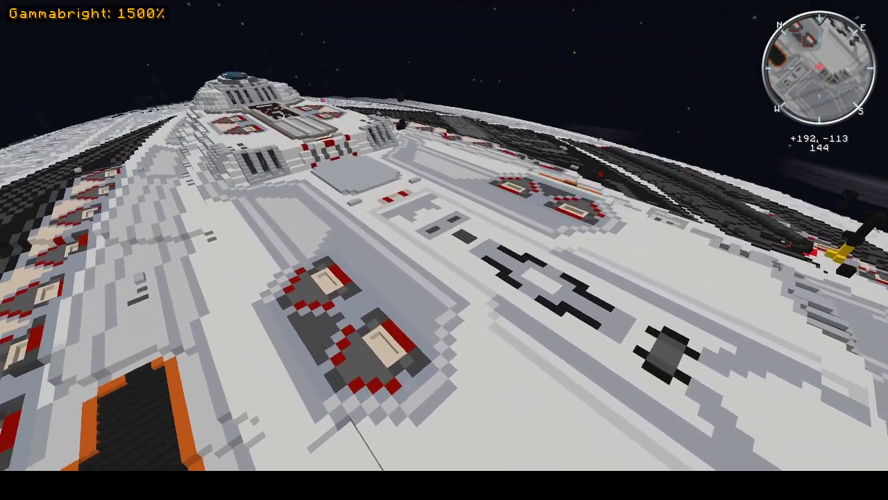
Step: Climb and fly forward over the Fearless saucer's upper hull toward the bridge dome
{"action": "key", "text": "space"}
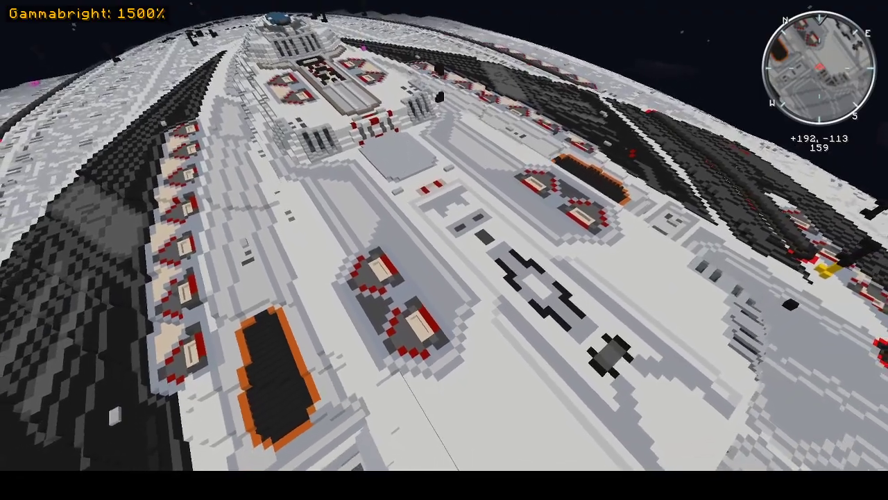
{"action": "key", "text": "space"}
{"action": "key", "text": "w"}
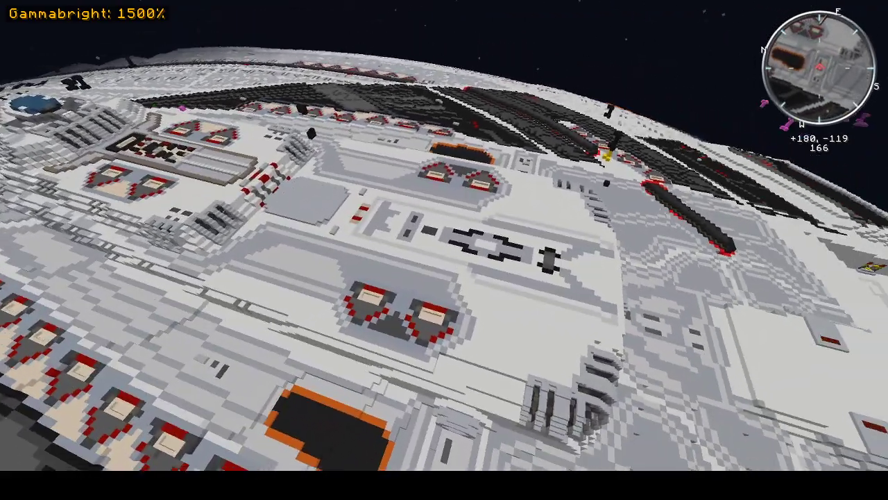
{"action": "key", "text": "w"}
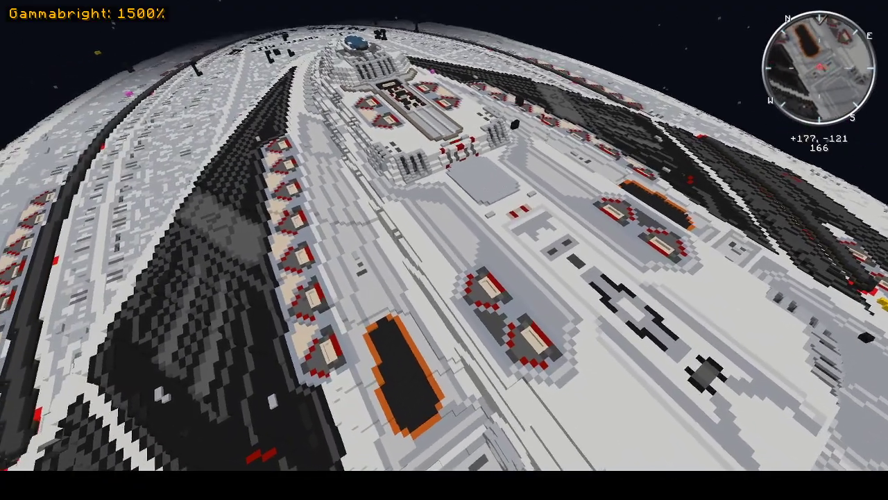
{"action": "key", "text": "w"}
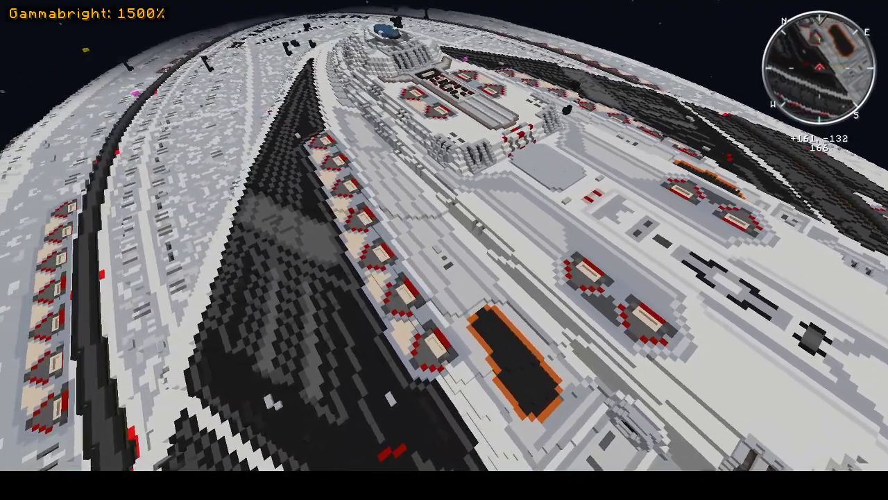